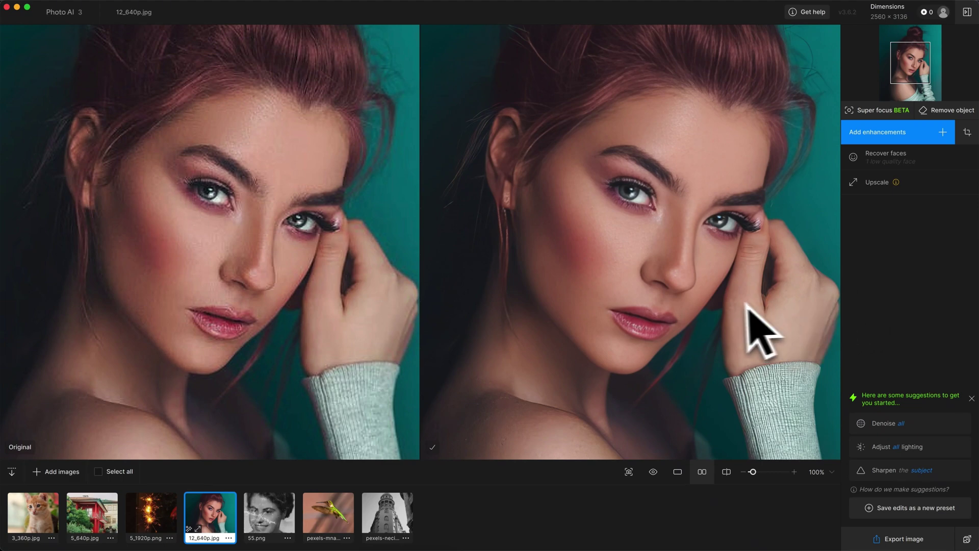
Compare the facial detail of the enhanced portrait 12_640p.jpg with the original at higher magnification
drag(721, 144, 672, 196)
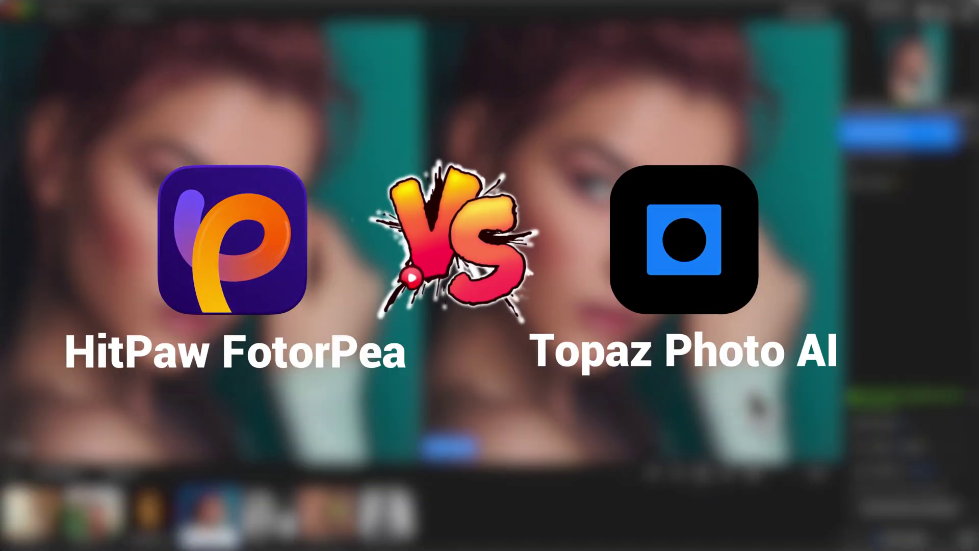
drag(753, 471, 757, 472)
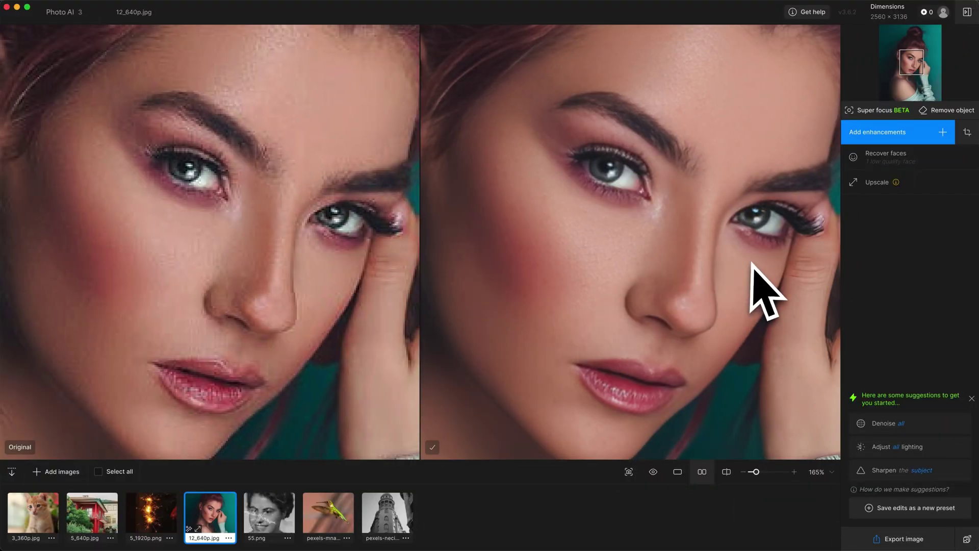
scroll(771, 202, up, 5)
scroll(770, 202, right, 5)
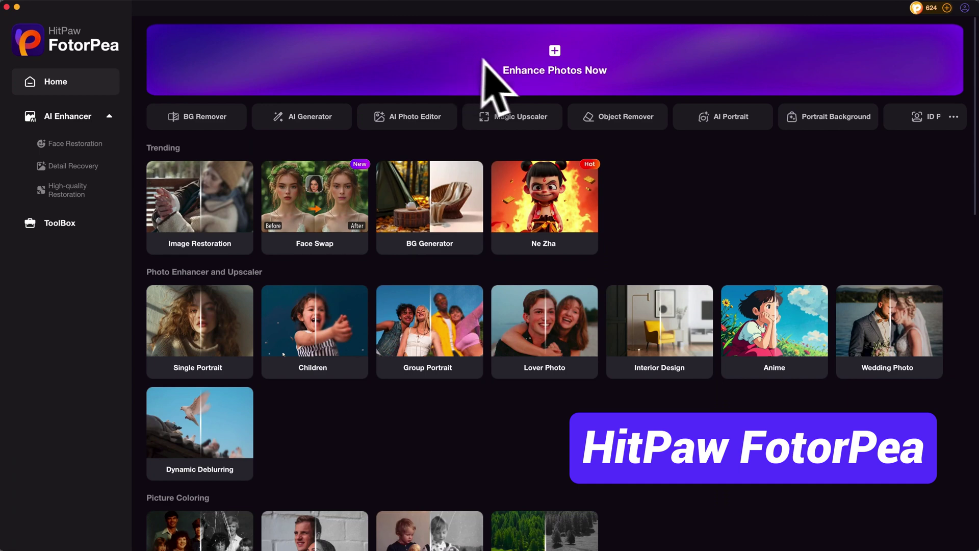
Switch to HitPaw FotorPea, load the portrait for enhancement and preview it with the Face Model and 4X High quality upscaling
click(521, 71)
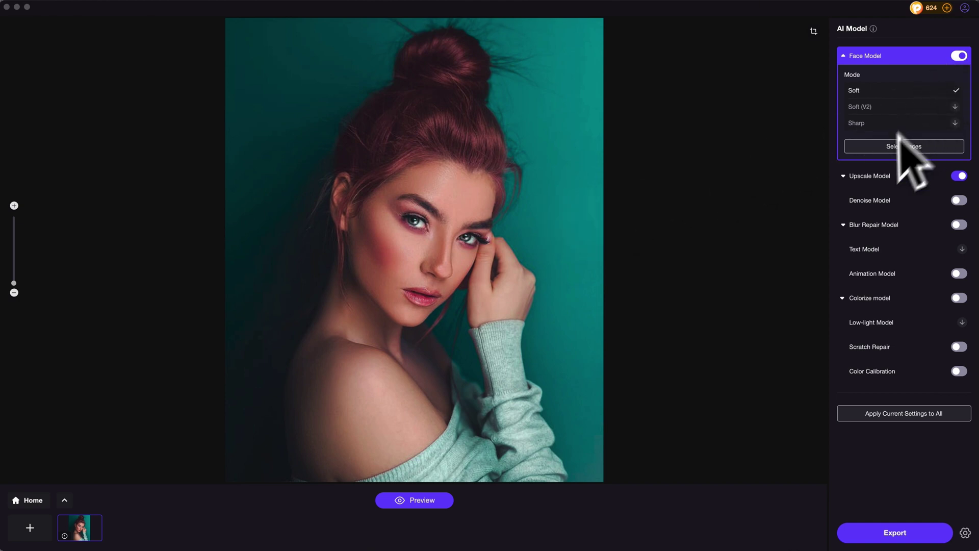
click(845, 177)
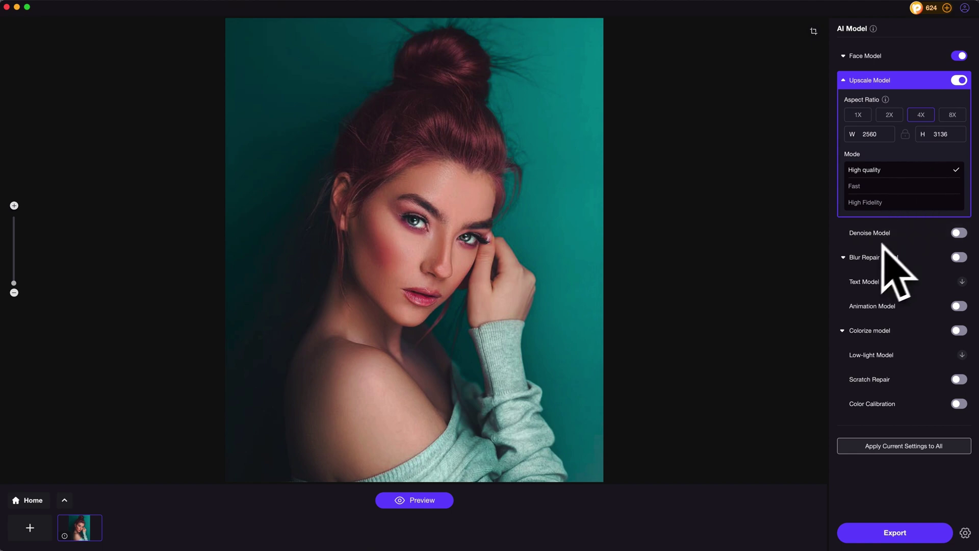
click(433, 505)
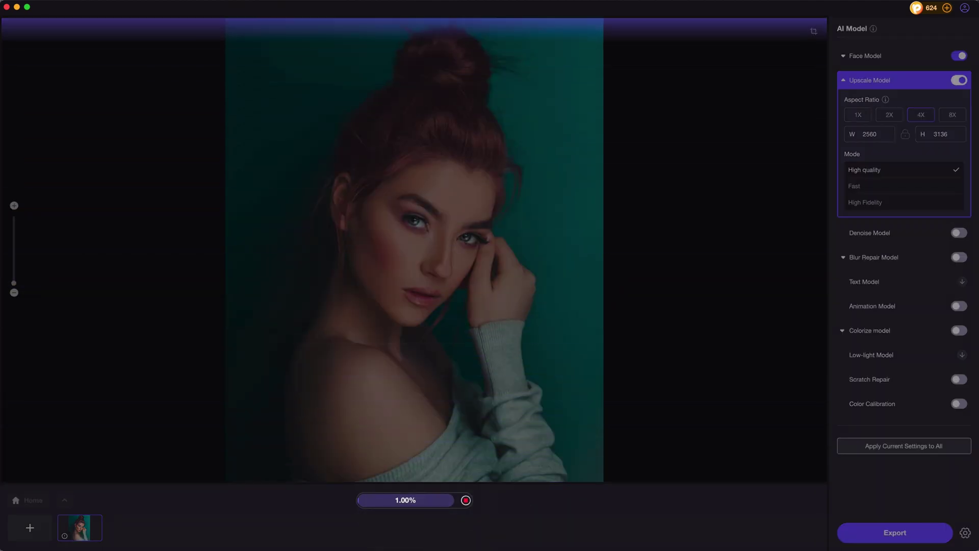
Compare the eyes, nose, lips and skin of the enhanced portrait with the original in close-up
scroll(663, 257, up, 3)
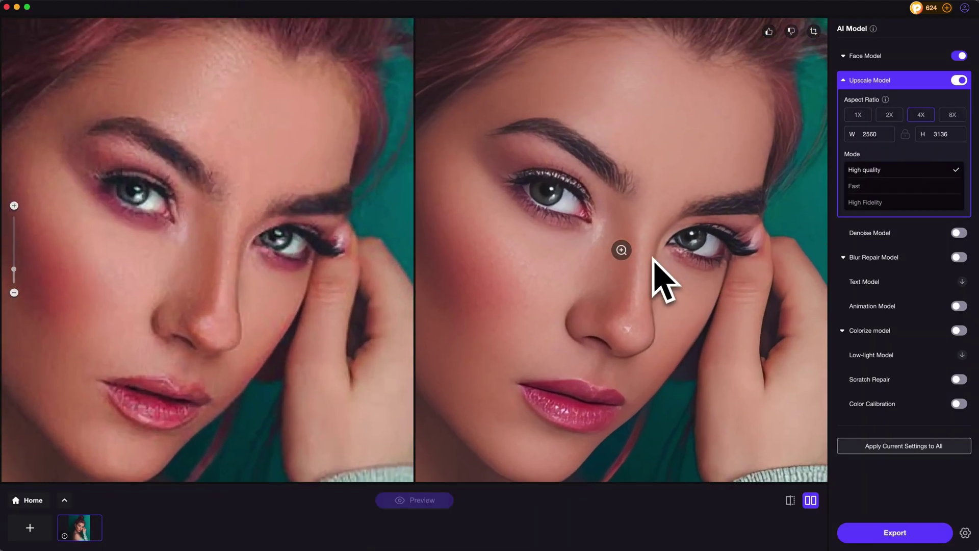
scroll(674, 263, up, 2)
drag(547, 234, 637, 189)
drag(494, 203, 523, 325)
drag(531, 202, 521, 348)
drag(689, 162, 505, 267)
drag(526, 428, 629, 177)
drag(647, 311, 693, 250)
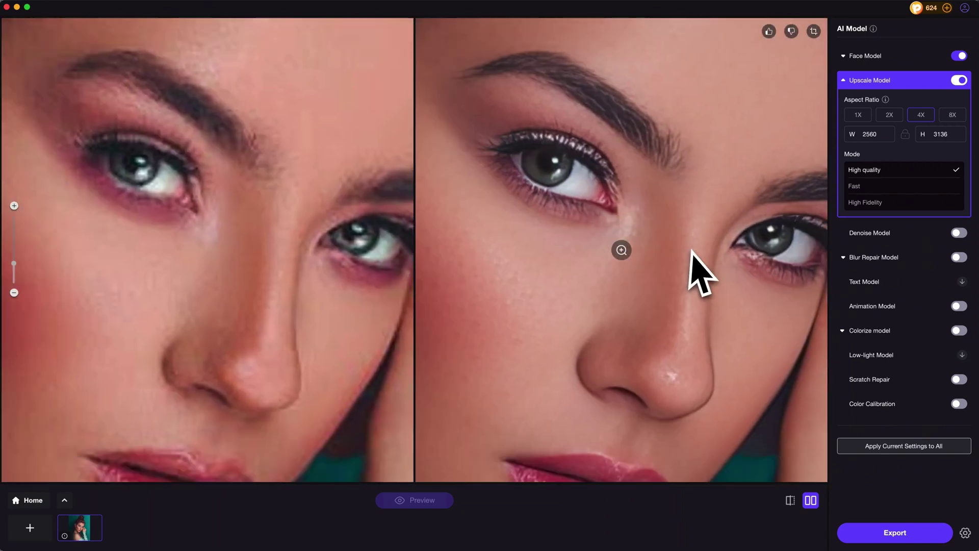
drag(714, 319, 669, 262)
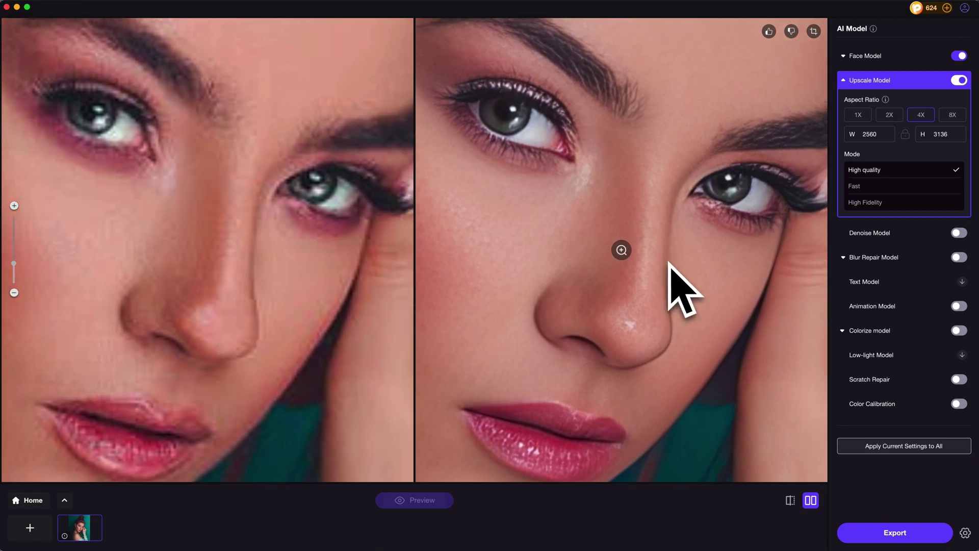
Export the enhanced portrait
scroll(628, 250, up, 2)
click(881, 533)
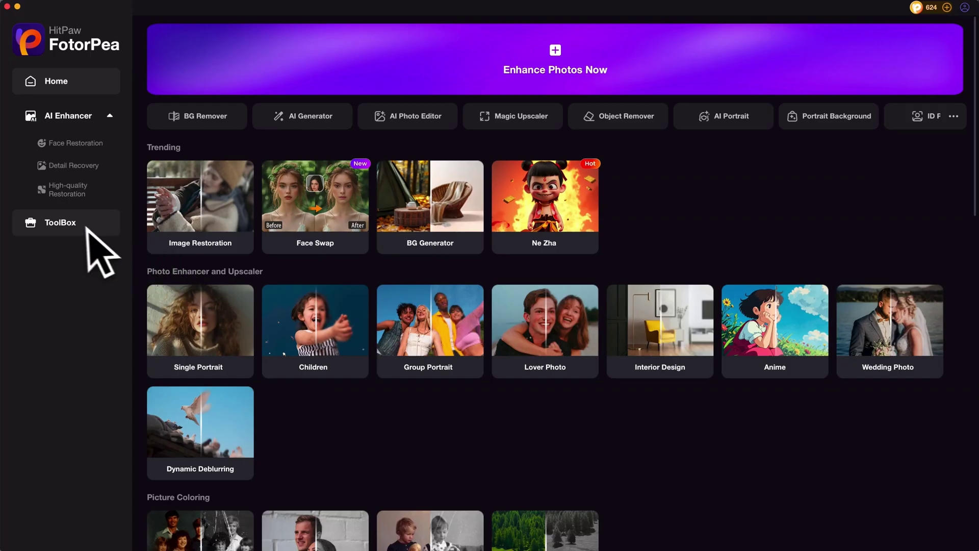
Load the enhanced portrait into the Magic Upscaler tool and preview its result
click(77, 225)
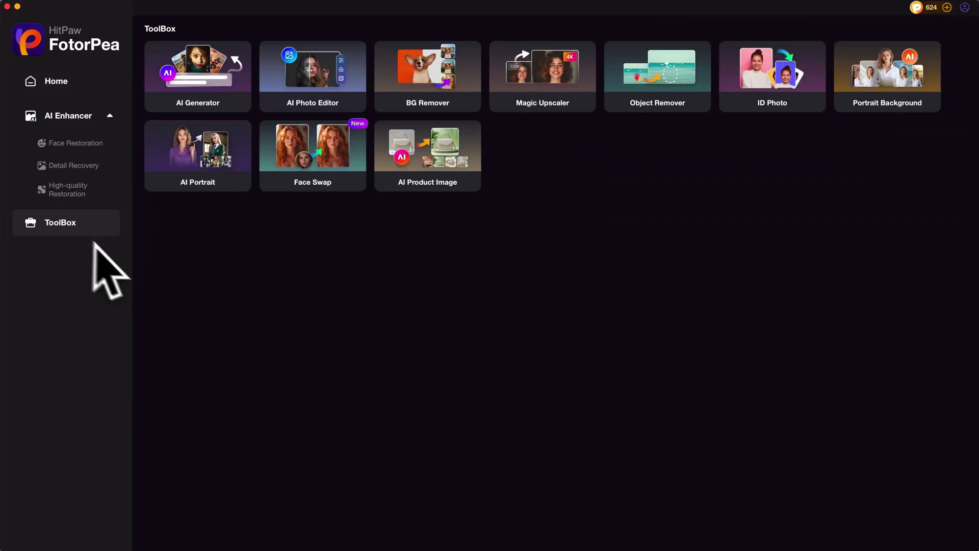
click(554, 88)
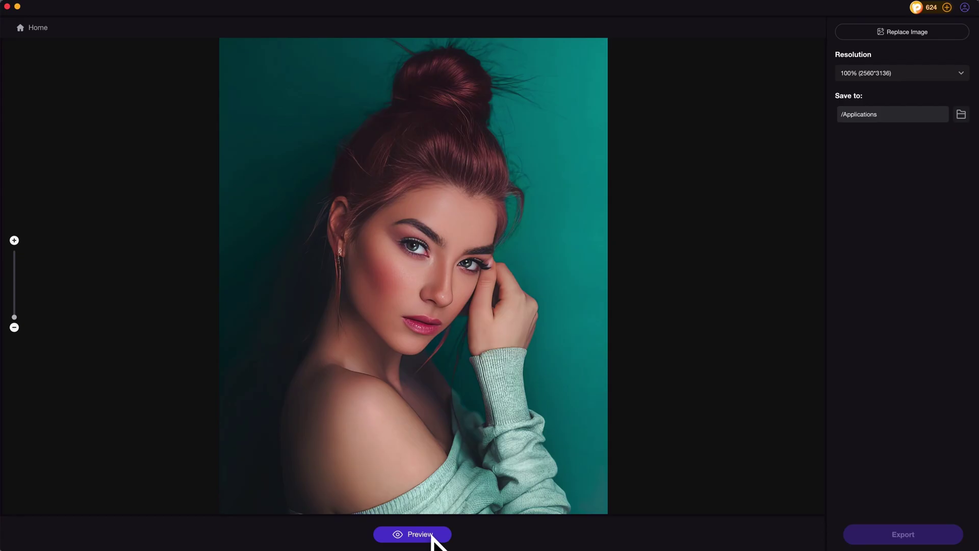
click(431, 534)
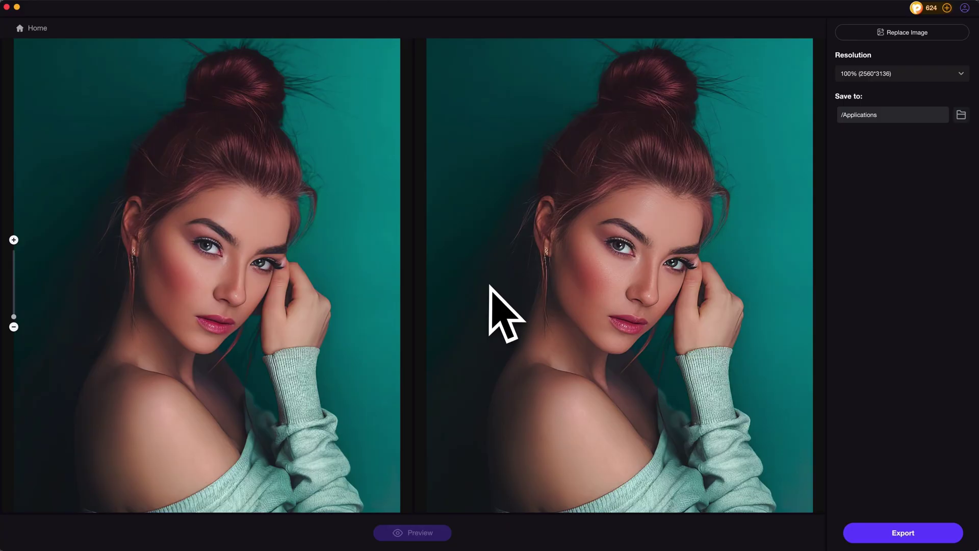
Examine the eyelashes, nose and skin texture of the Magic Upscaler result against its source in close-up
scroll(566, 283, up, 6)
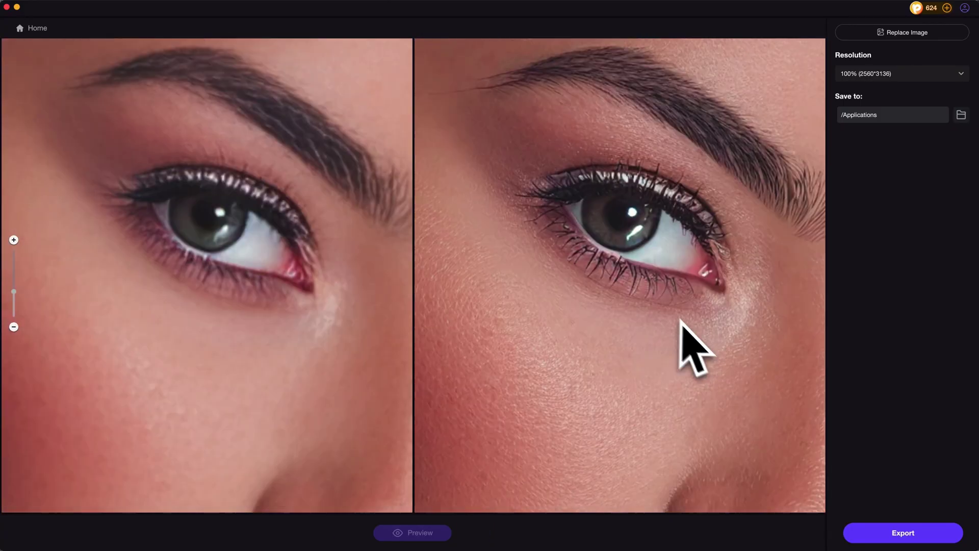
scroll(566, 265, down, 4)
scroll(663, 408, up, 4)
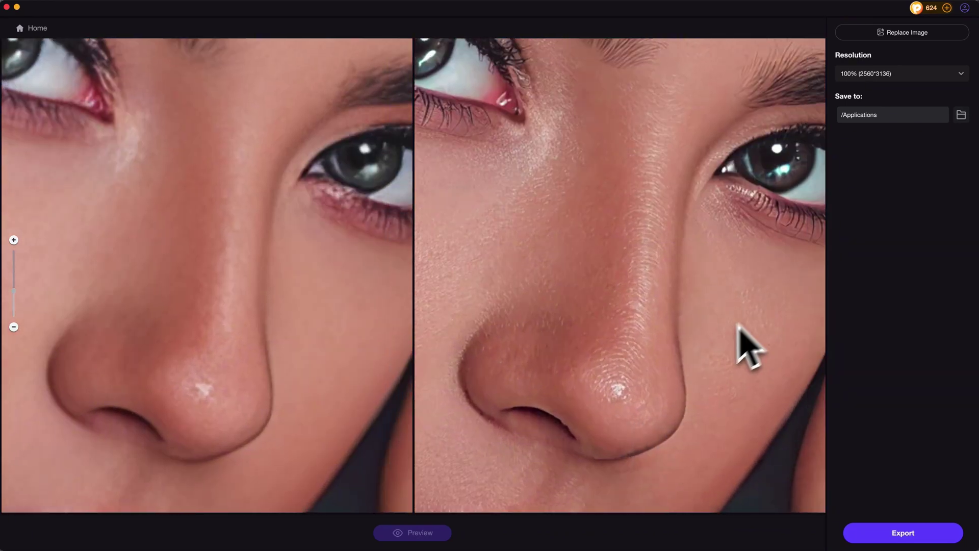
drag(739, 332, 628, 373)
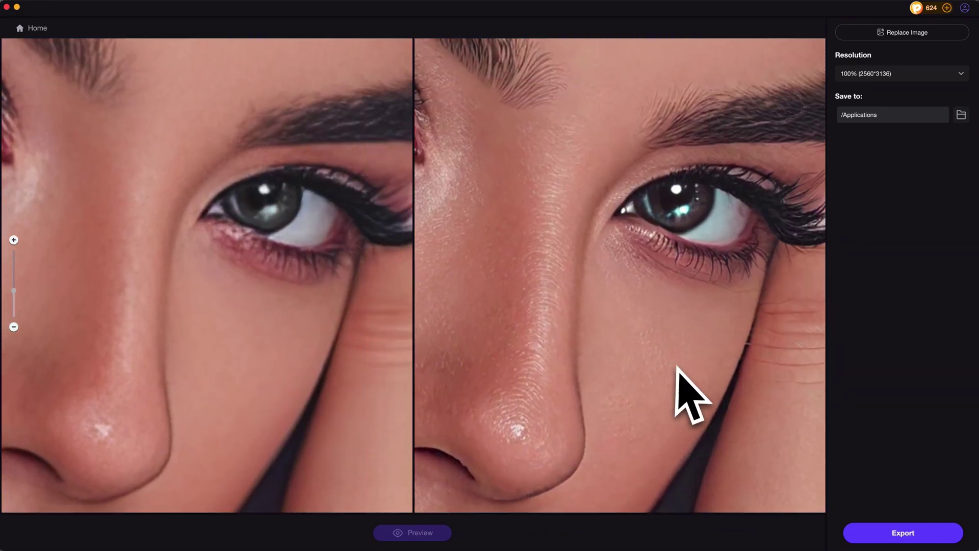
drag(536, 317, 728, 320)
drag(670, 360, 738, 238)
drag(587, 265, 690, 352)
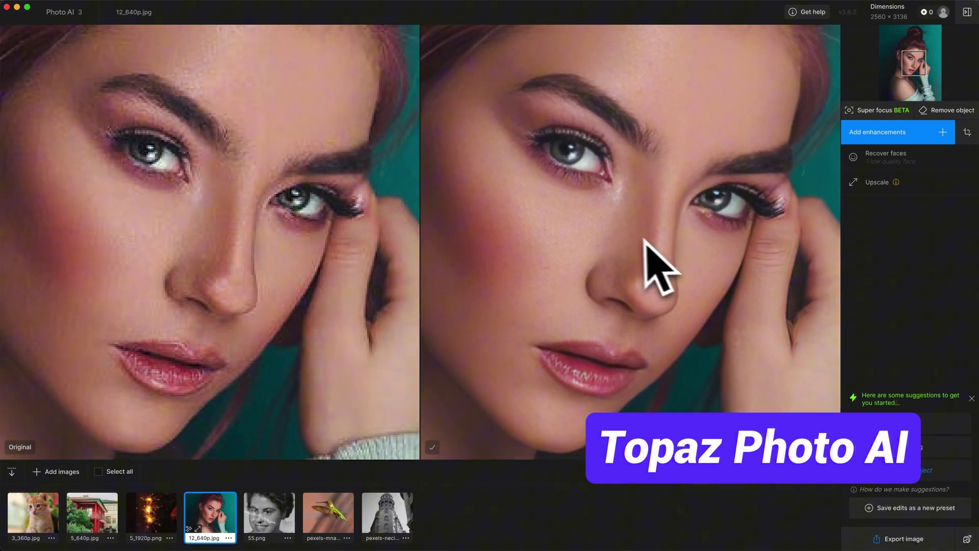
Switch to Topaz Photo AI and compare the enhanced portrait's eyes, nose and skin with the original at 326% zoom
drag(625, 237, 667, 265)
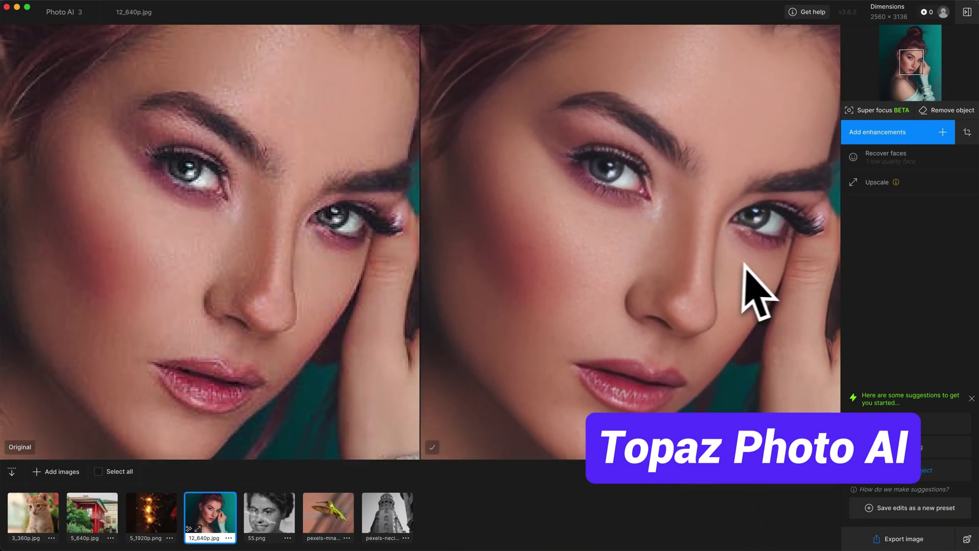
drag(785, 132, 639, 259)
click(764, 472)
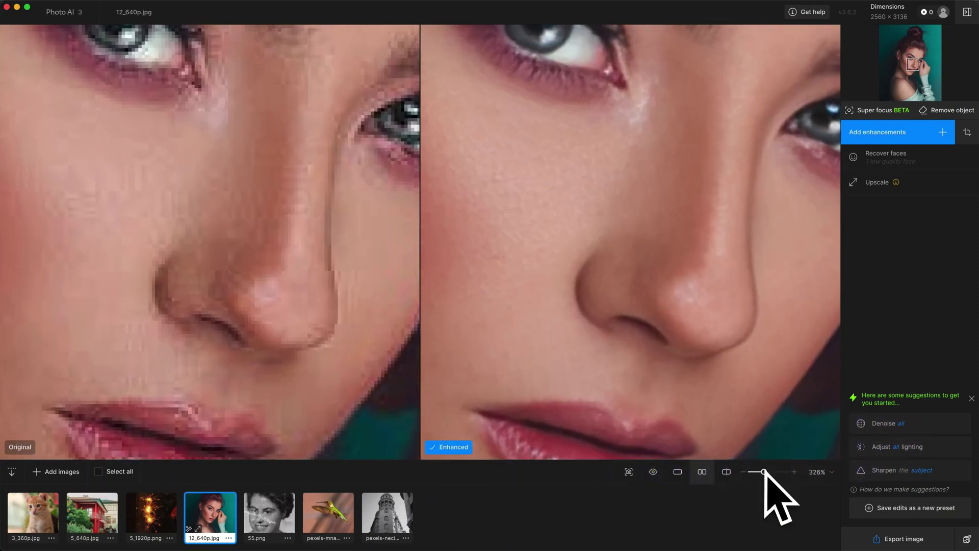
drag(639, 312, 638, 413)
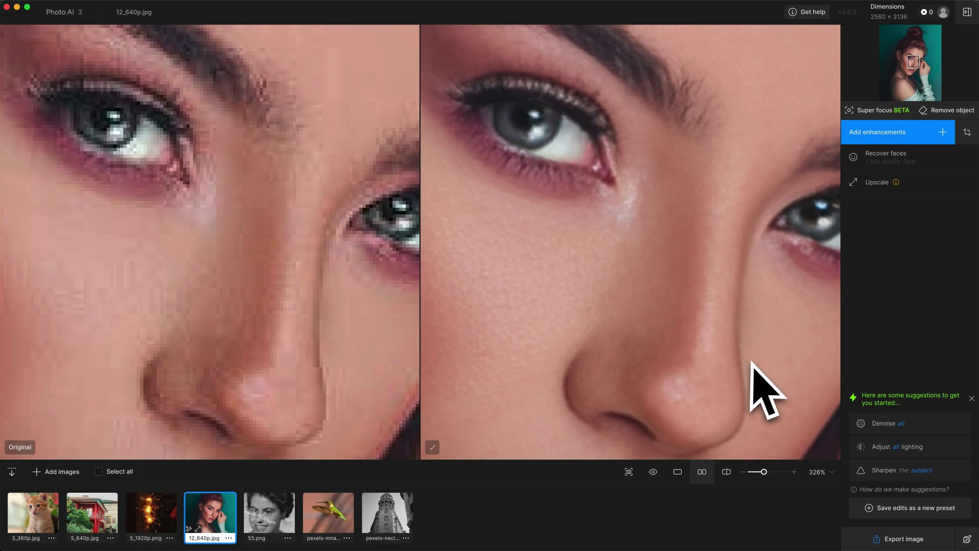
drag(535, 341, 724, 233)
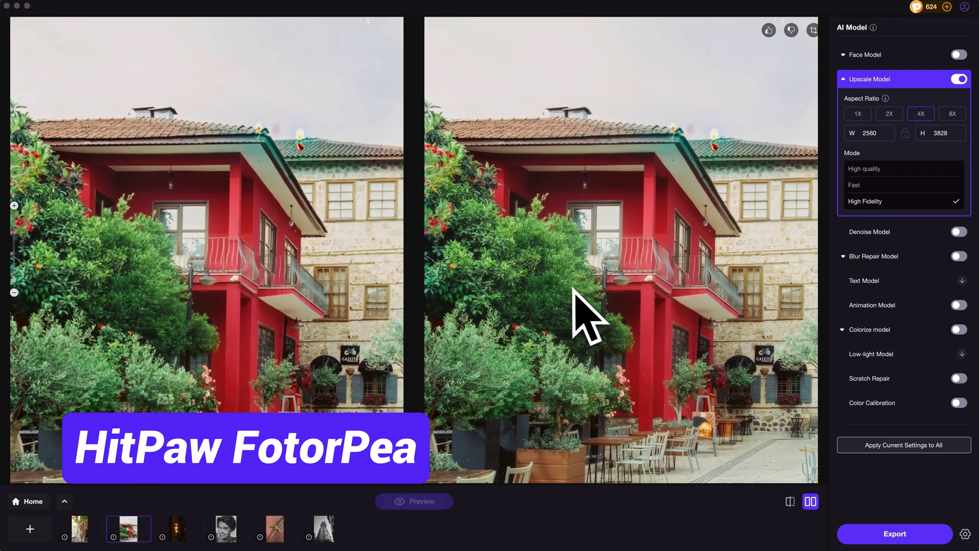
Switch to HitPaw FotorPea and compare the foliage in the High Fidelity 4X upscale of the red house photo with the original
scroll(566, 313, up, 3)
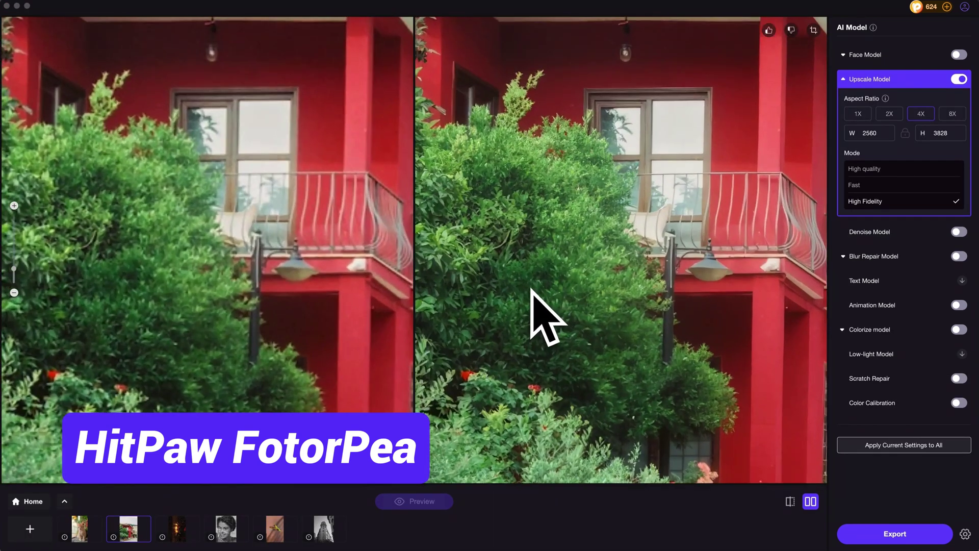
scroll(533, 291, up, 5)
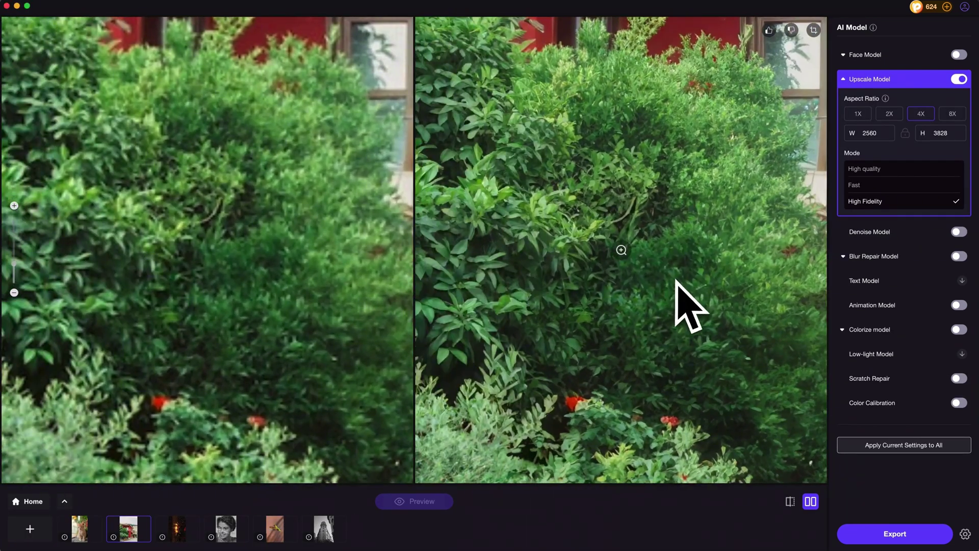
drag(581, 343, 674, 196)
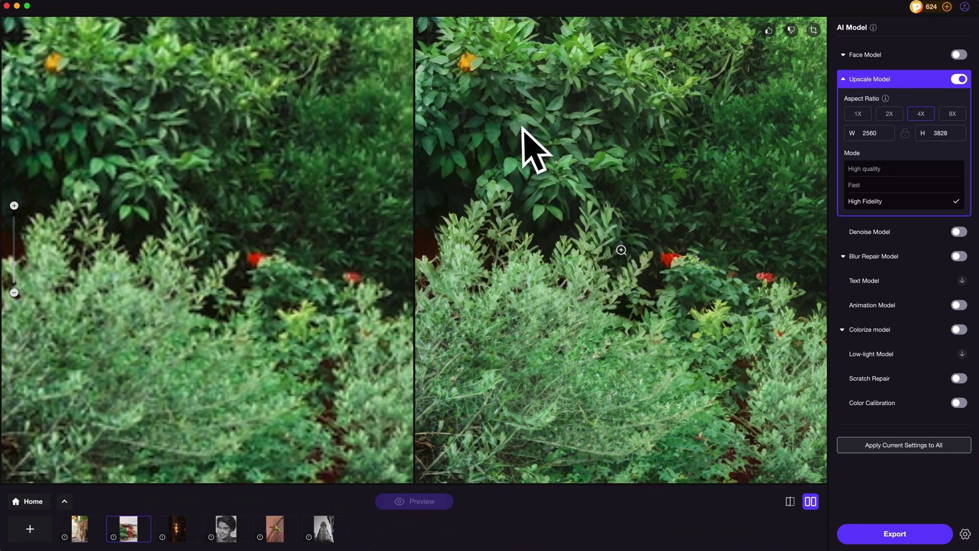
drag(533, 148, 586, 295)
scroll(485, 225, up, 2)
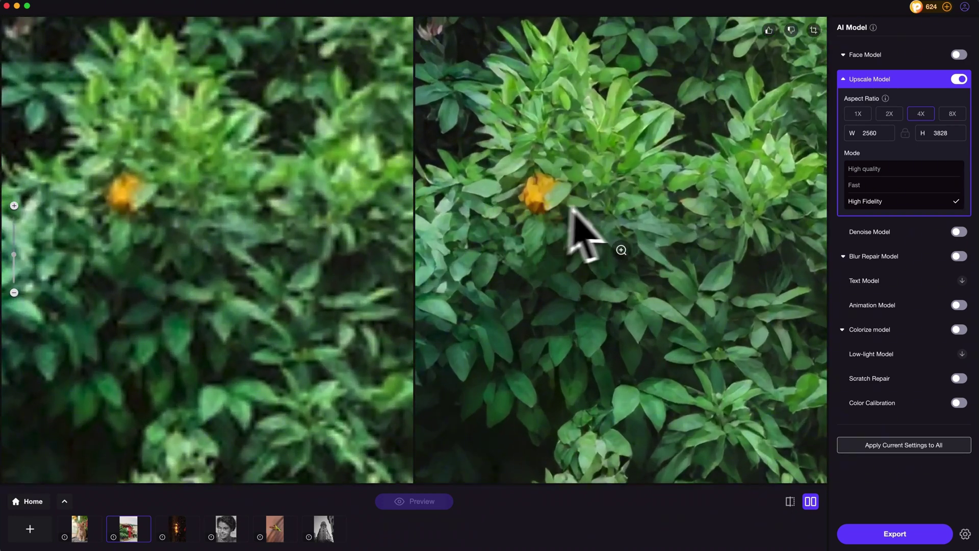
drag(707, 240, 586, 180)
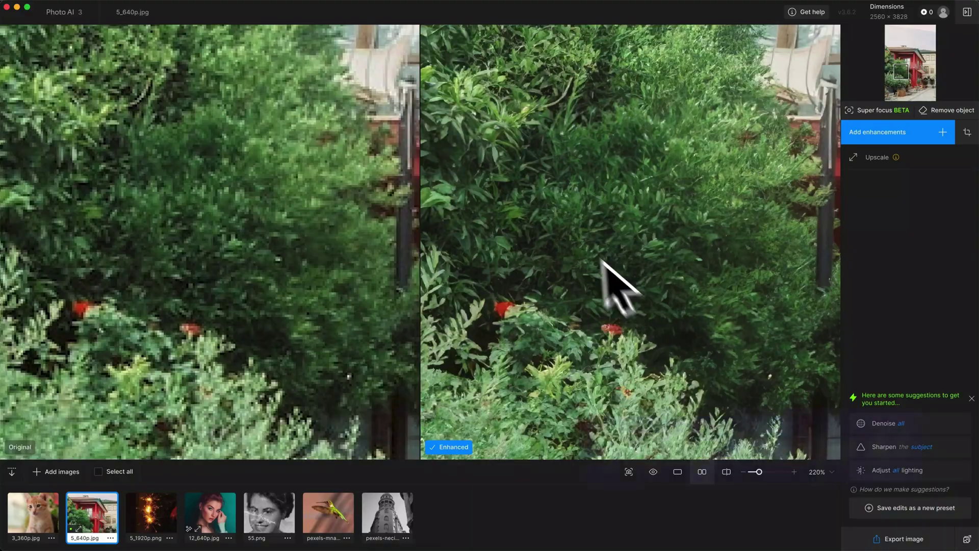
Switch to Topaz Photo AI and compare the foliage in the upscaled red house photo 5_640p.jpg with the original
scroll(579, 274, up, 3)
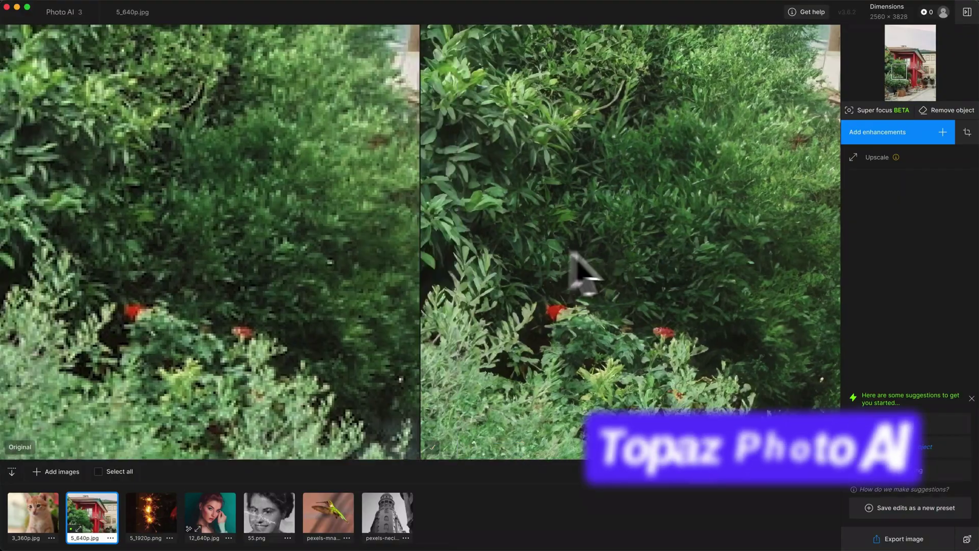
drag(581, 232, 484, 297)
drag(663, 298, 426, 266)
drag(641, 345, 496, 343)
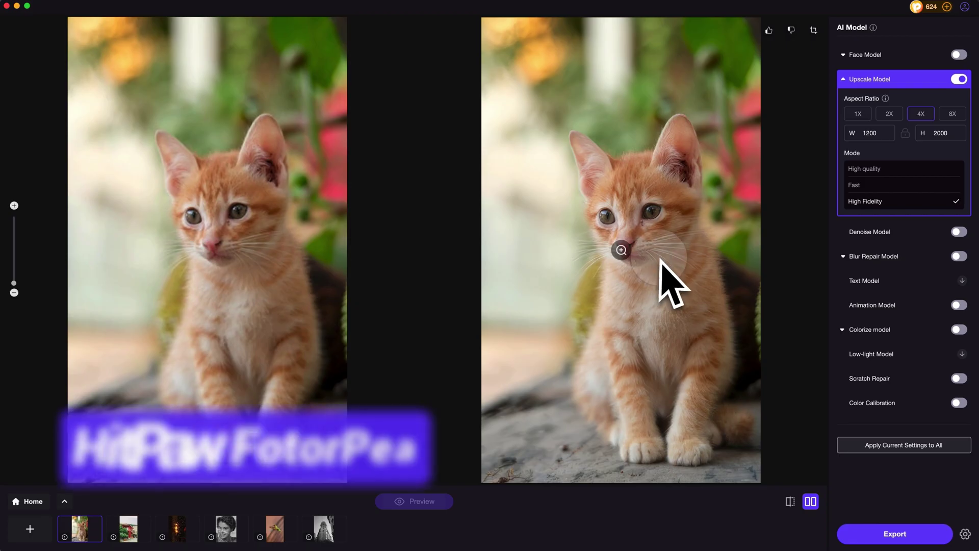
Switch to HitPaw FotorPea and compare the kitten's fur, eyes and ear in the High Fidelity 4X upscale with the original
scroll(663, 275, up, 4)
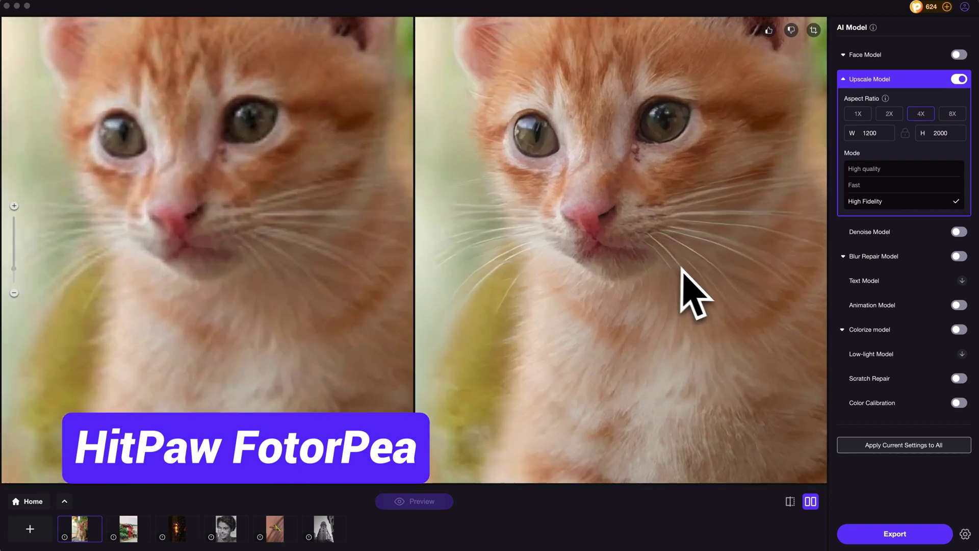
drag(682, 268, 648, 237)
drag(683, 286, 705, 444)
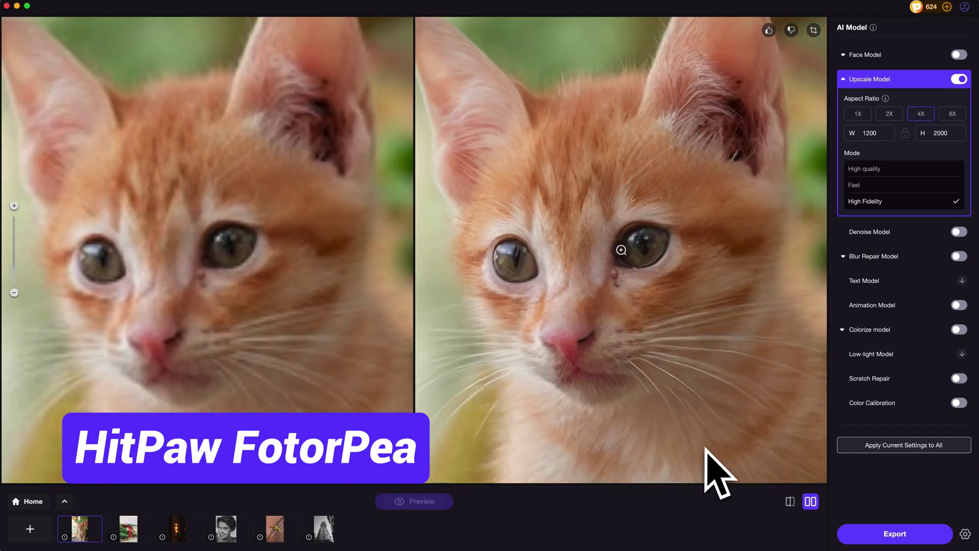
scroll(699, 271, up, 3)
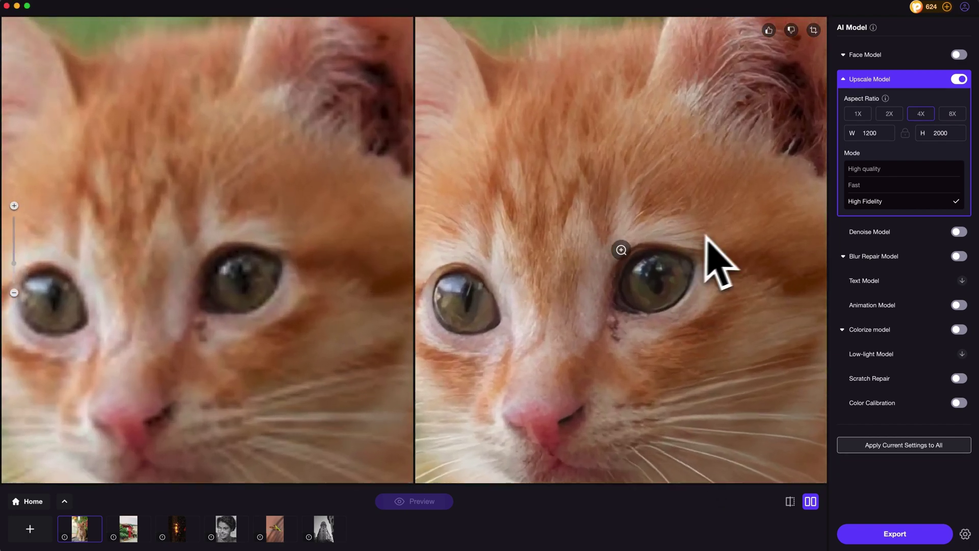
drag(667, 316, 664, 328)
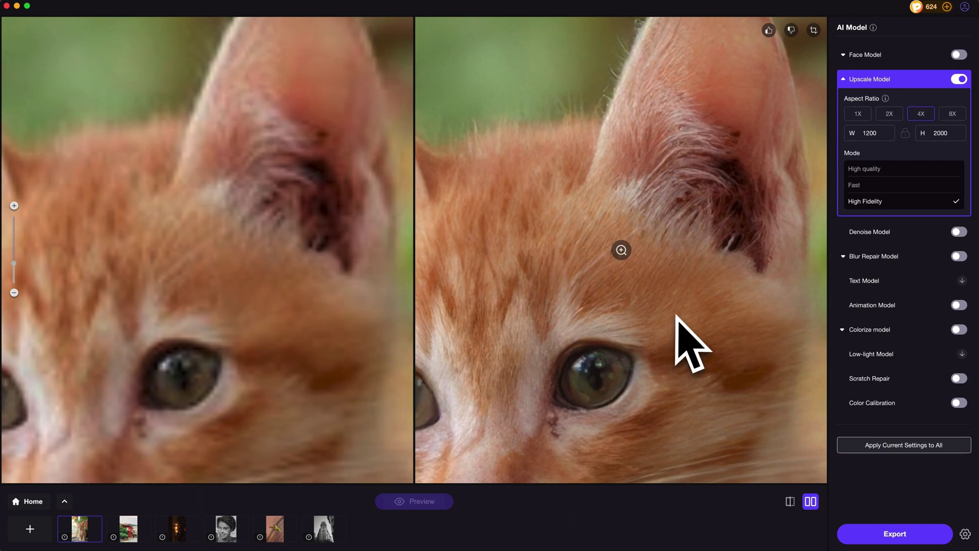
drag(709, 354, 721, 157)
scroll(706, 306, down, 5)
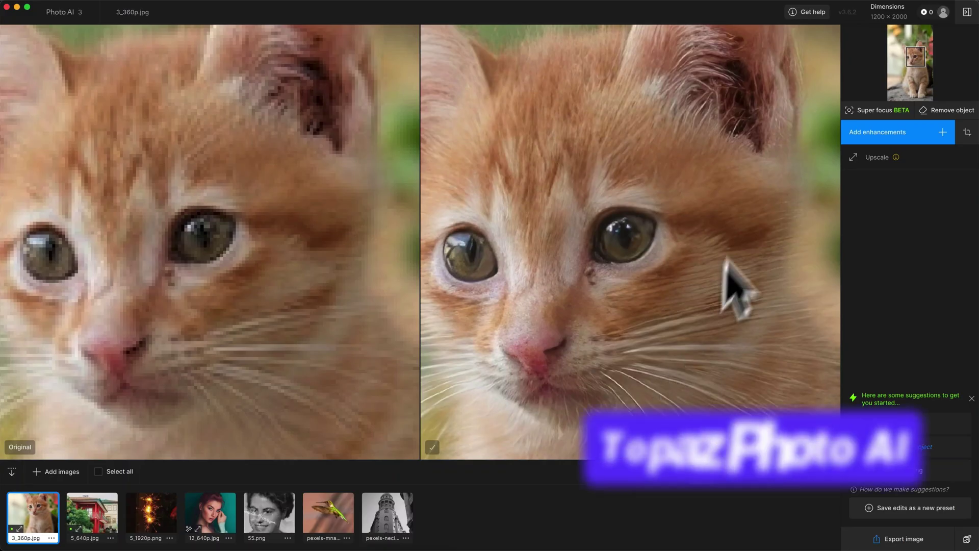
Switch to Topaz Photo AI and compare the kitten's fur and whiskers in the upscaled 3_360p.jpg with the original
drag(726, 259, 728, 158)
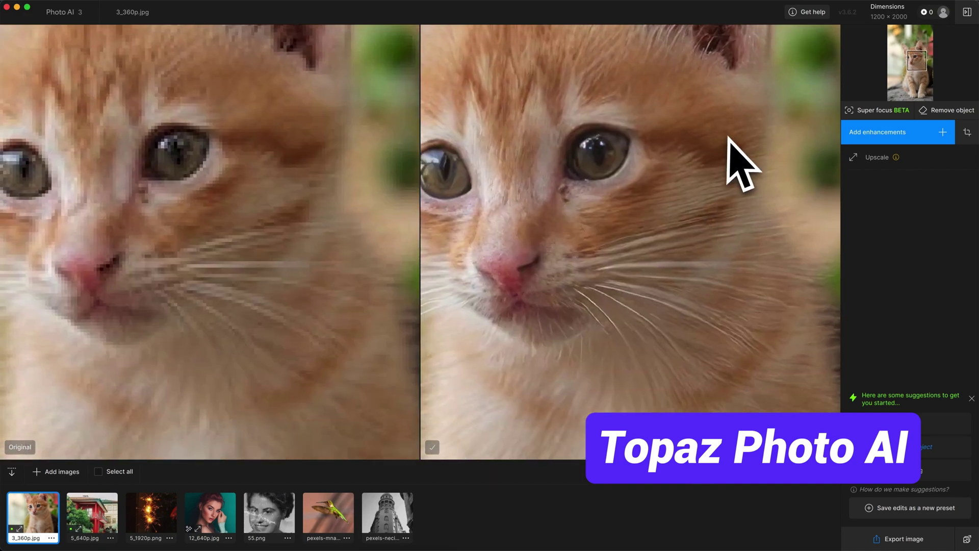
drag(696, 350, 749, 120)
drag(751, 325, 684, 213)
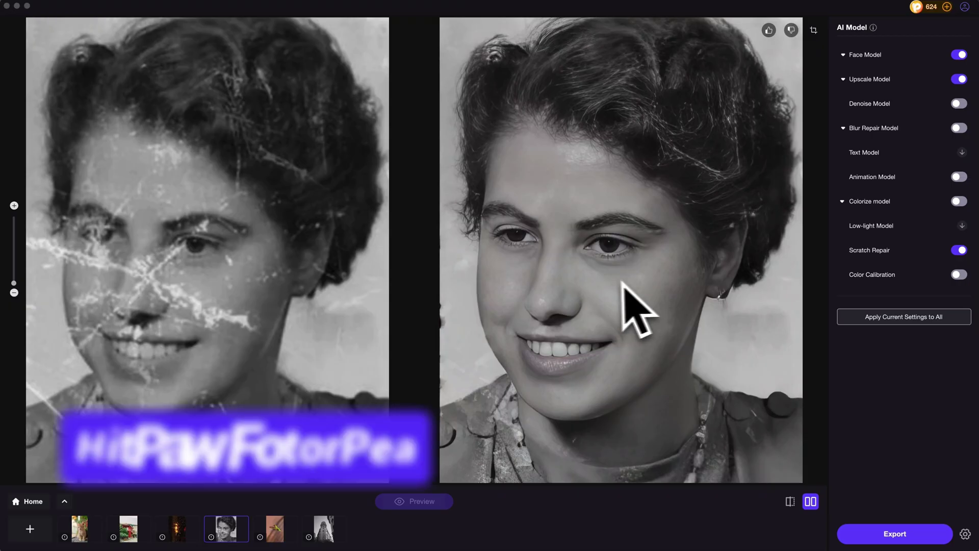
Switch to HitPaw FotorPea and compare the woman's hair, eyes and mouth in the Scratch Repair result of the old portrait with the original
scroll(592, 306, up, 5)
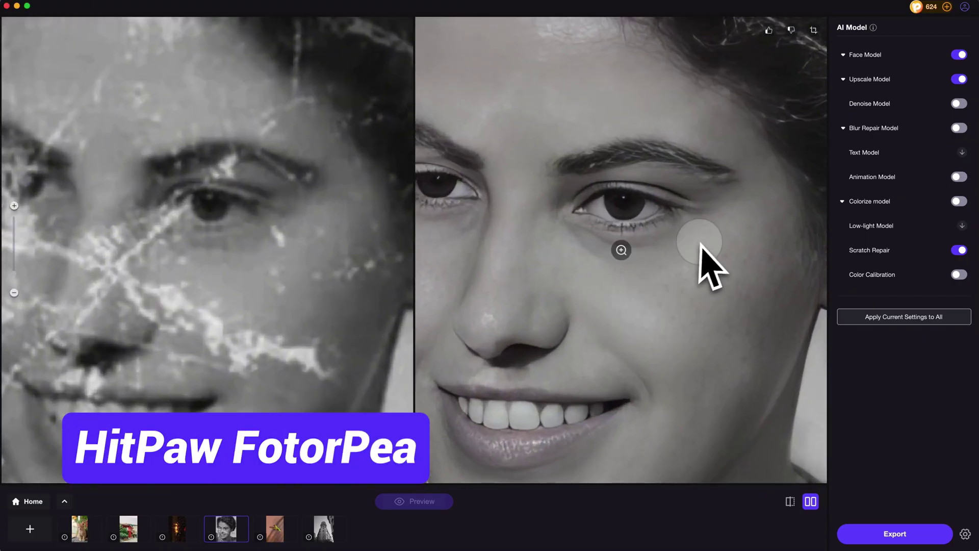
drag(702, 245, 721, 378)
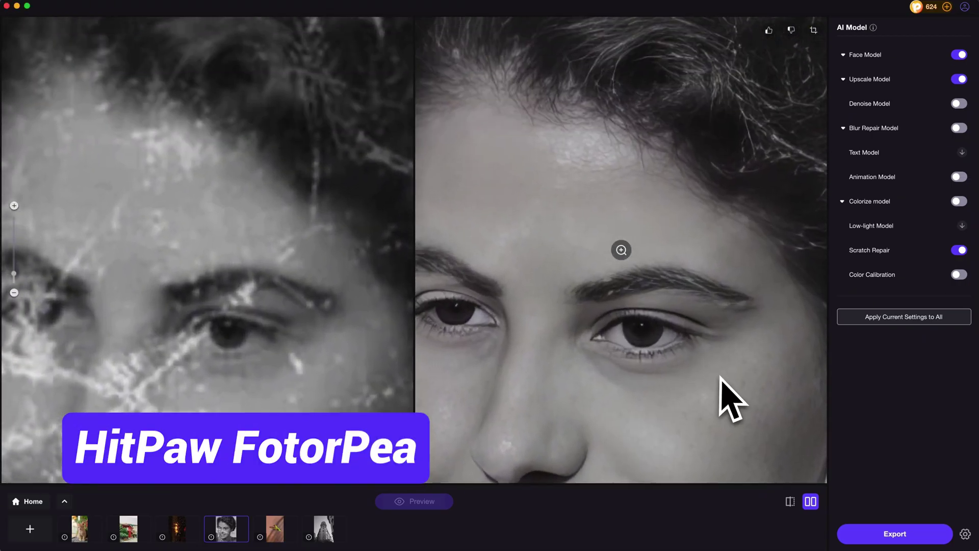
drag(731, 229, 736, 389)
drag(728, 313, 765, 296)
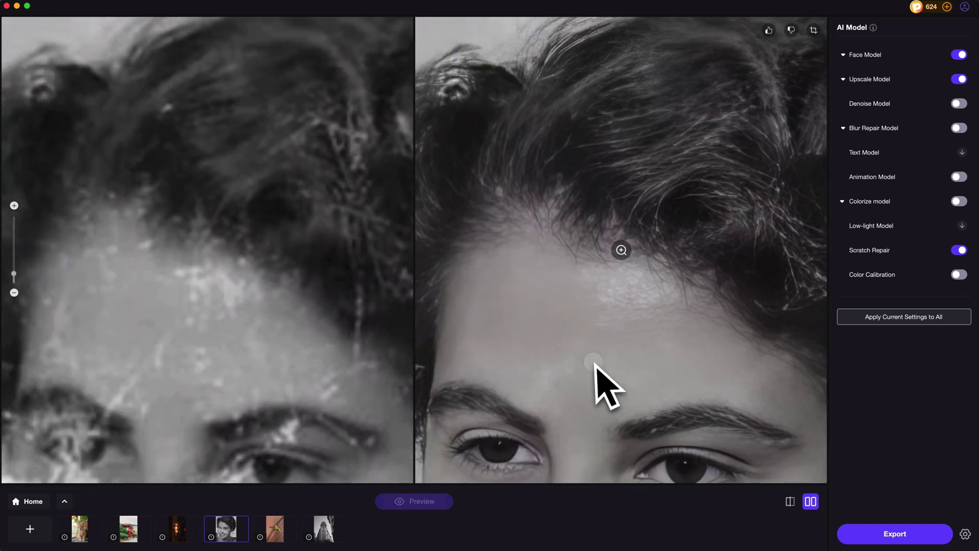
drag(594, 363, 633, 115)
drag(693, 253, 660, 172)
drag(714, 306, 699, 284)
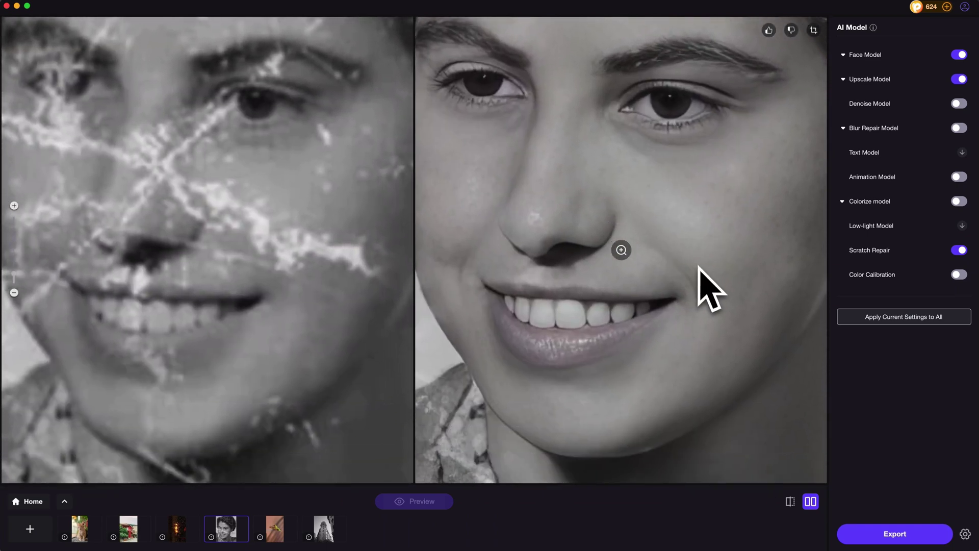
scroll(711, 295, down, 5)
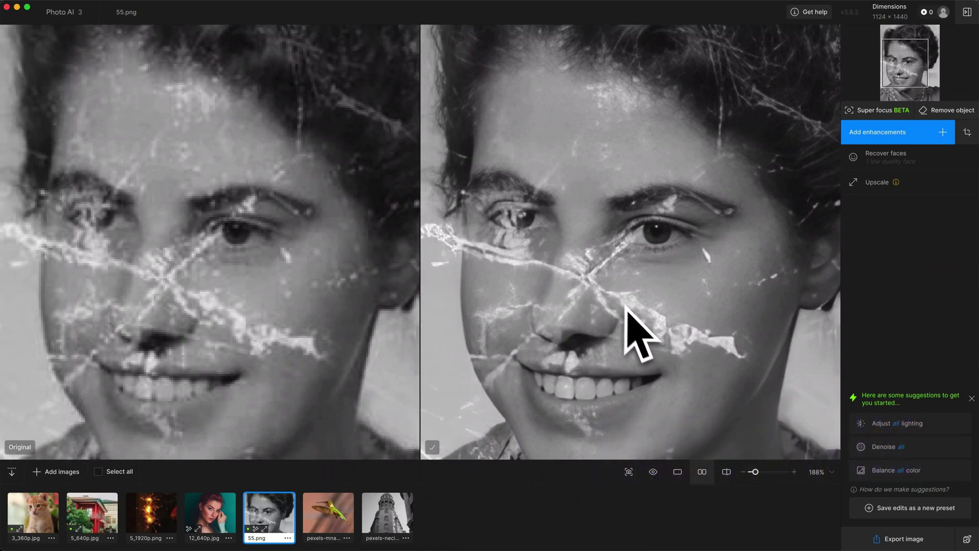
Switch to Topaz Photo AI and compare the face and hair in the Recover faces and Upscale result of 55.png with the original
drag(716, 250, 678, 391)
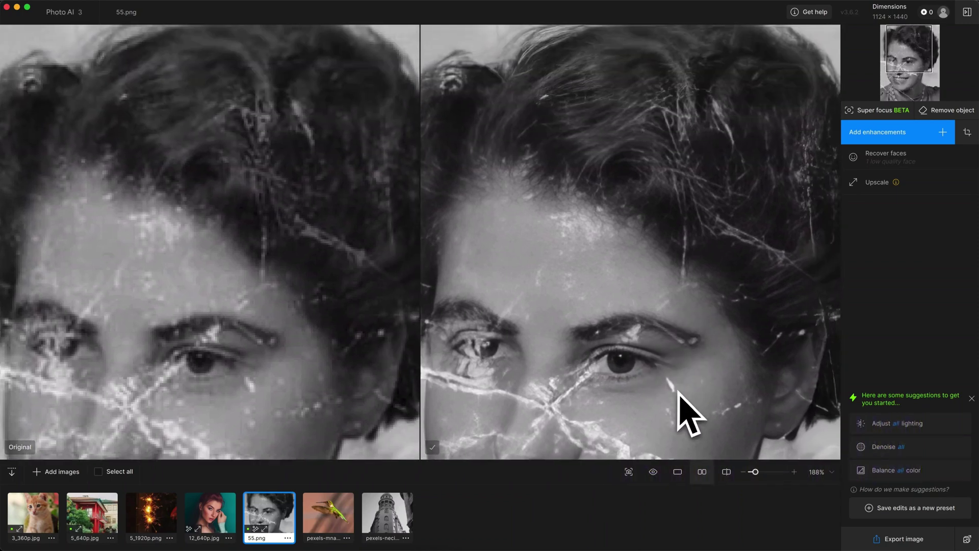
scroll(658, 403, down, 3)
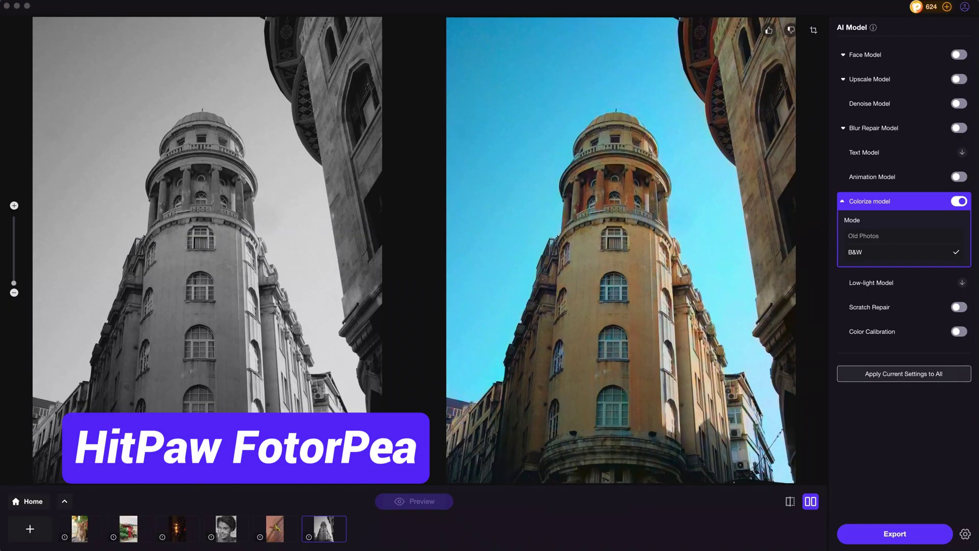
Switch to HitPaw FotorPea and compare the tower, sky and neighbouring facade in the B&W Colorize result with the black-and-white original
scroll(633, 365, up, 2)
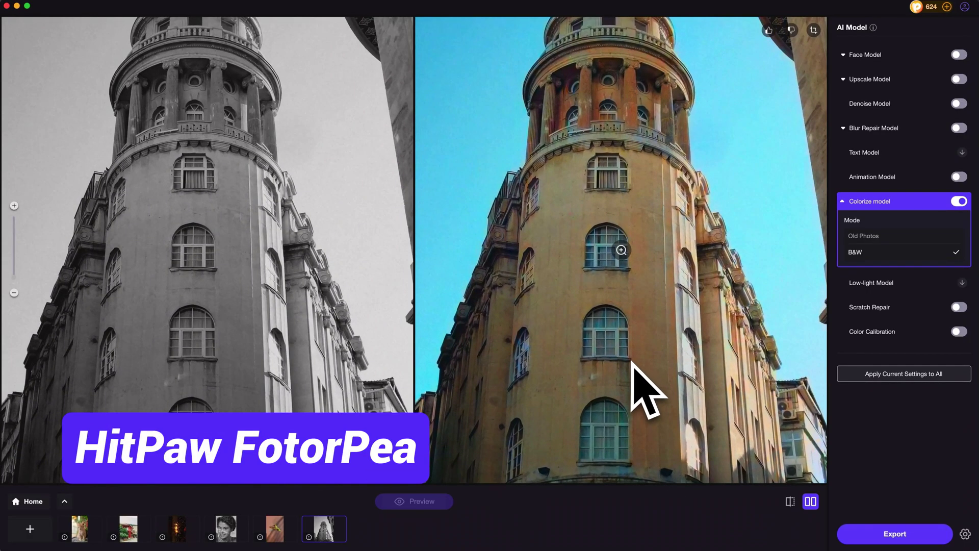
scroll(647, 444, down, 3)
scroll(641, 343, up, 5)
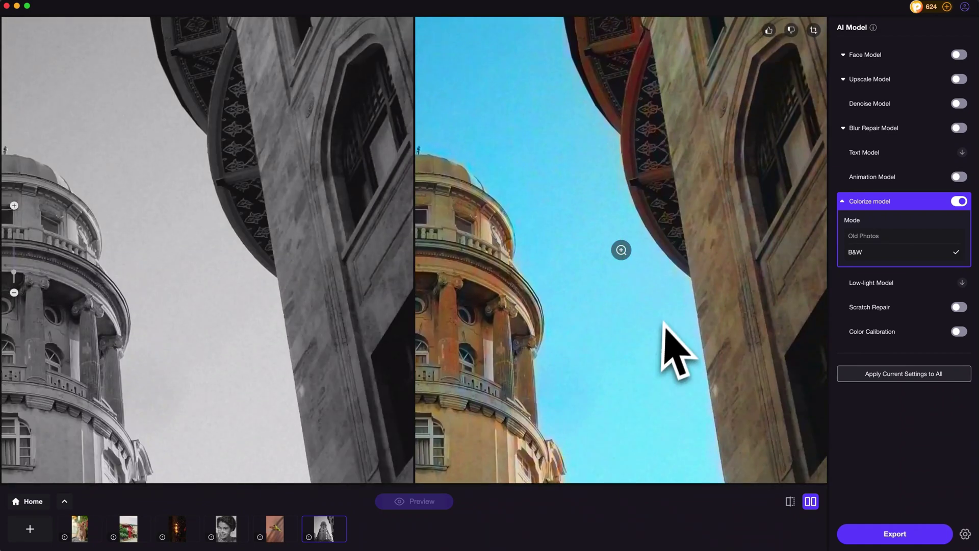
scroll(760, 415, down, 3)
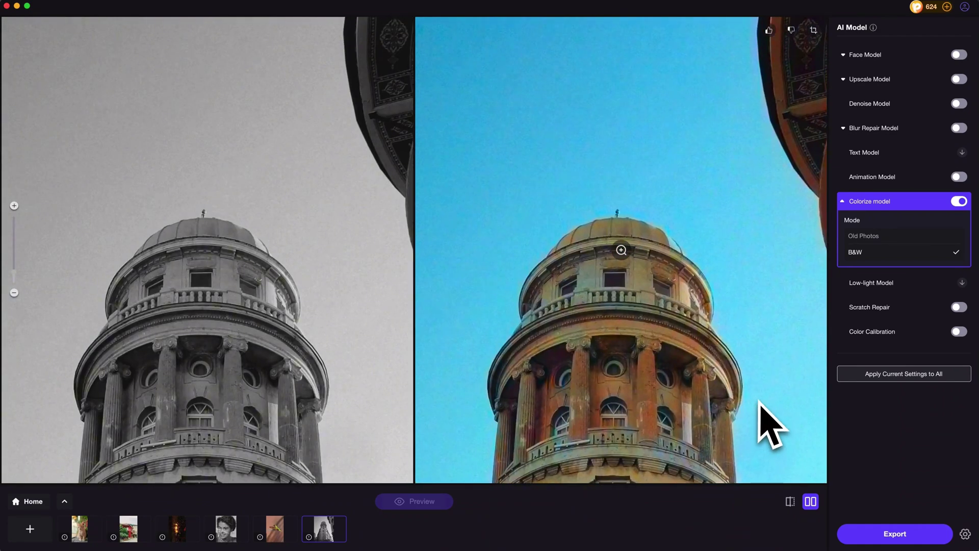
scroll(656, 415, up, 4)
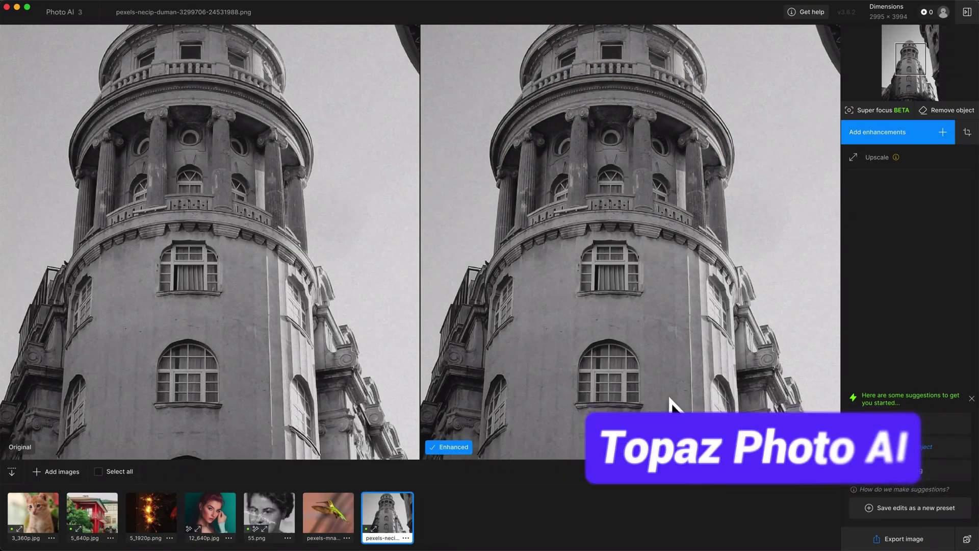
Switch to Topaz Photo AI and compare the windows and facade in the upscaled black-and-white tower photo with the original
drag(670, 400, 677, 137)
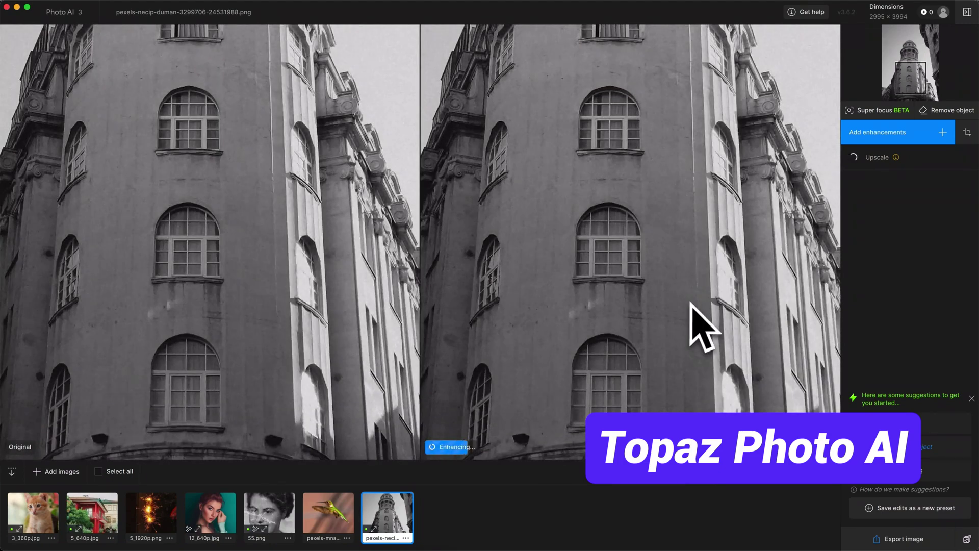
drag(691, 302, 706, 186)
drag(669, 251, 632, 315)
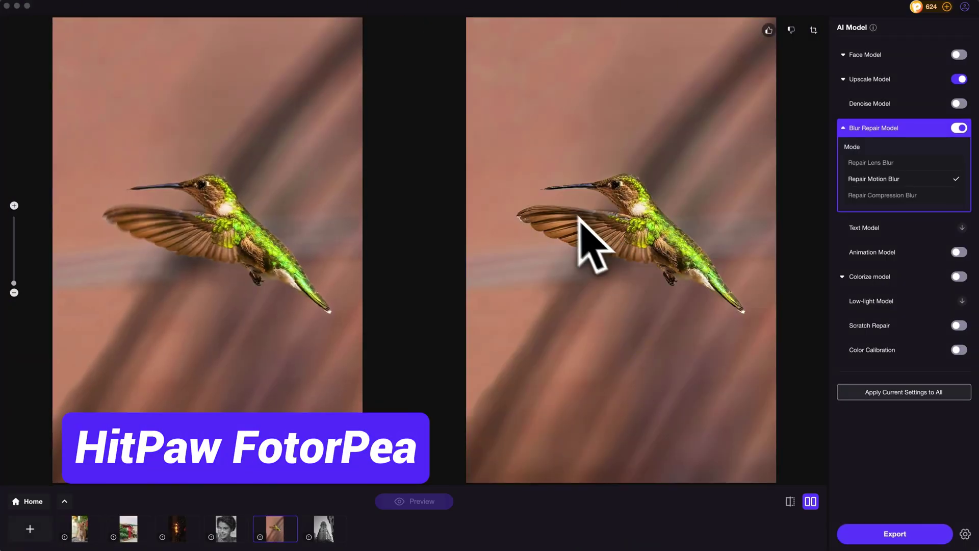
Switch to HitPaw FotorPea and compare the hummingbird's wing feathers in the Repair Motion Blur result with the original
scroll(579, 218, up, 5)
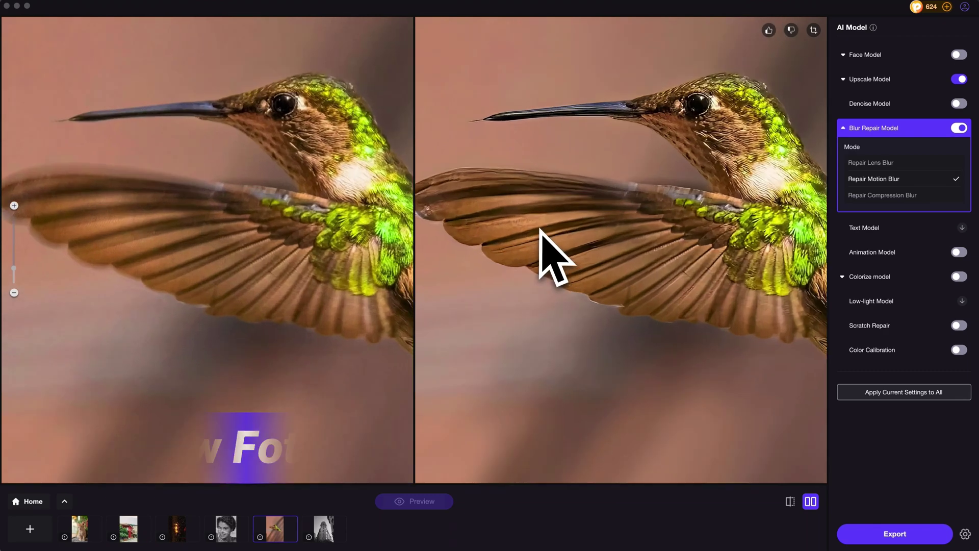
scroll(540, 250, up, 5)
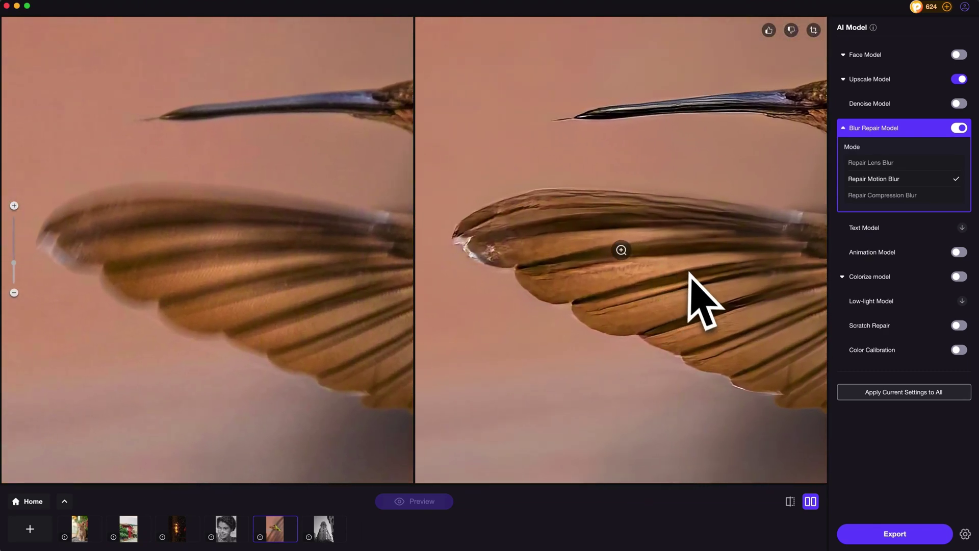
drag(696, 304, 596, 259)
drag(728, 284, 562, 261)
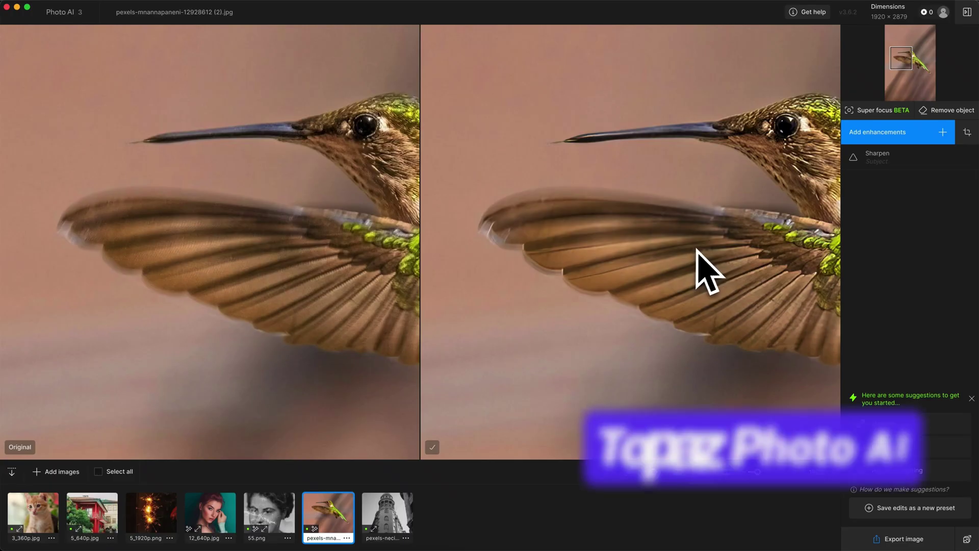
Switch to Topaz Photo AI and compare the hummingbird's wing in the Sharpen result with the original
scroll(695, 274, up, 3)
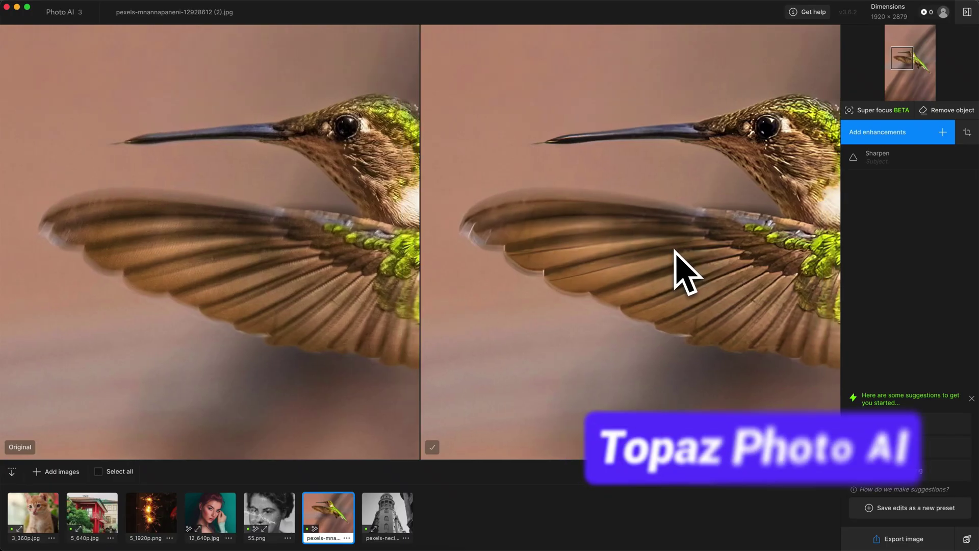
drag(706, 286, 681, 272)
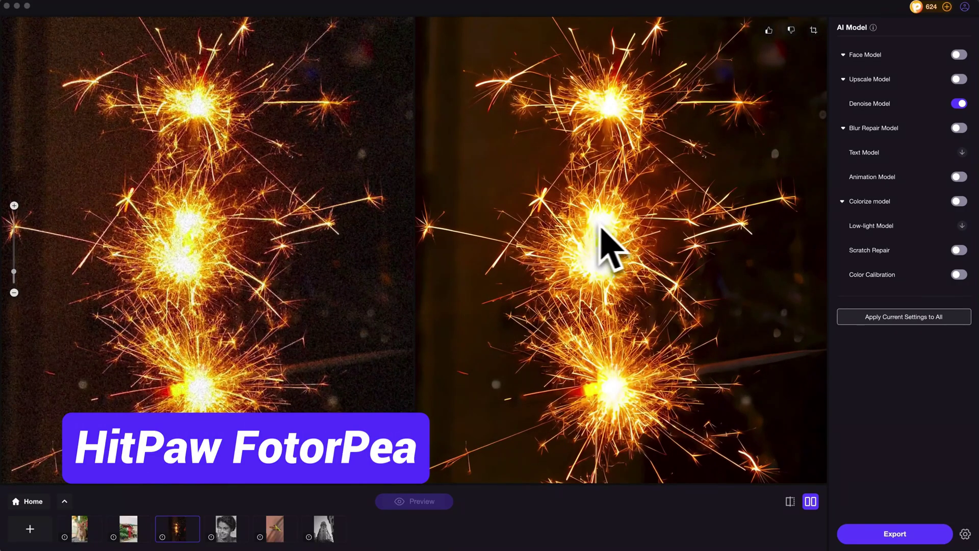
Switch to HitPaw FotorPea and compare the sparks and dark background in the Denoise Model result of the sparkler photo with the original
scroll(609, 250, up, 5)
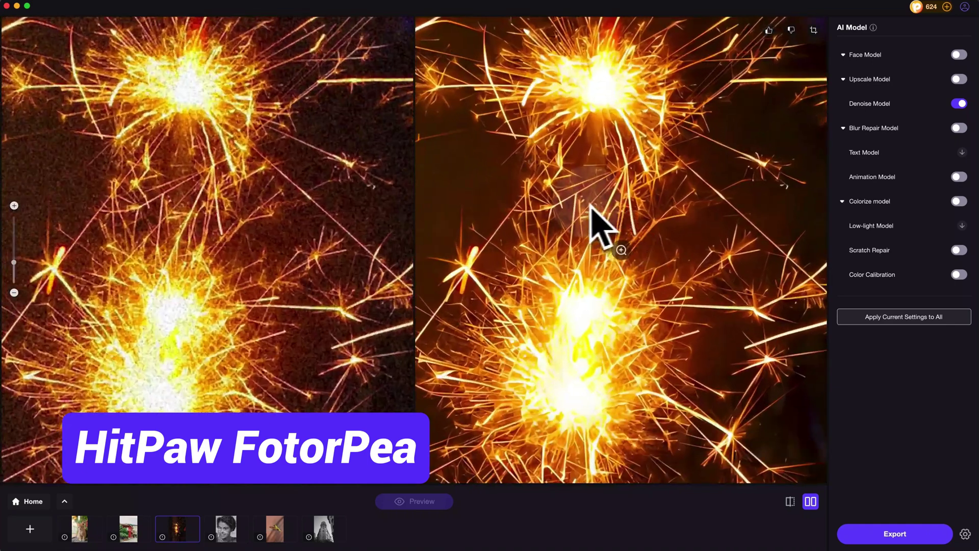
drag(590, 206, 739, 163)
drag(516, 335, 612, 271)
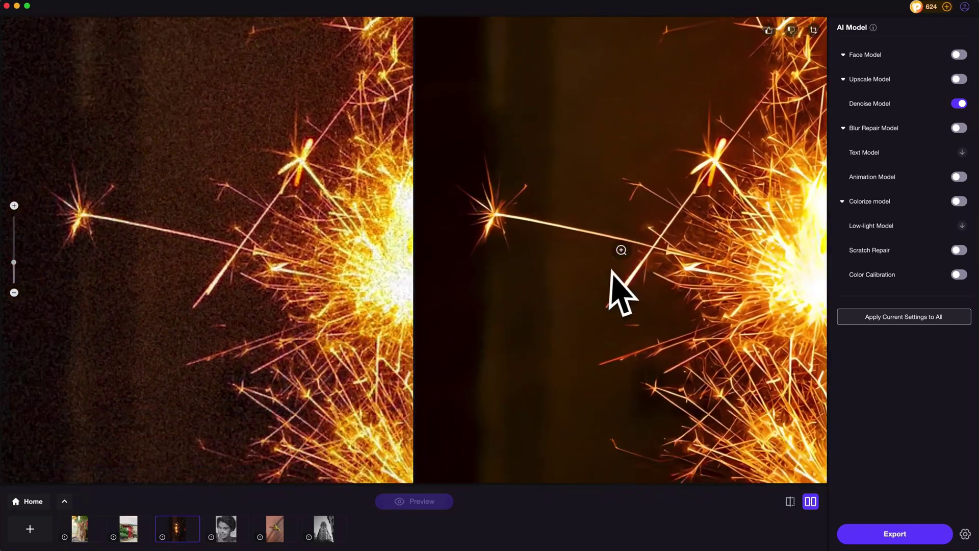
drag(647, 319, 648, 273)
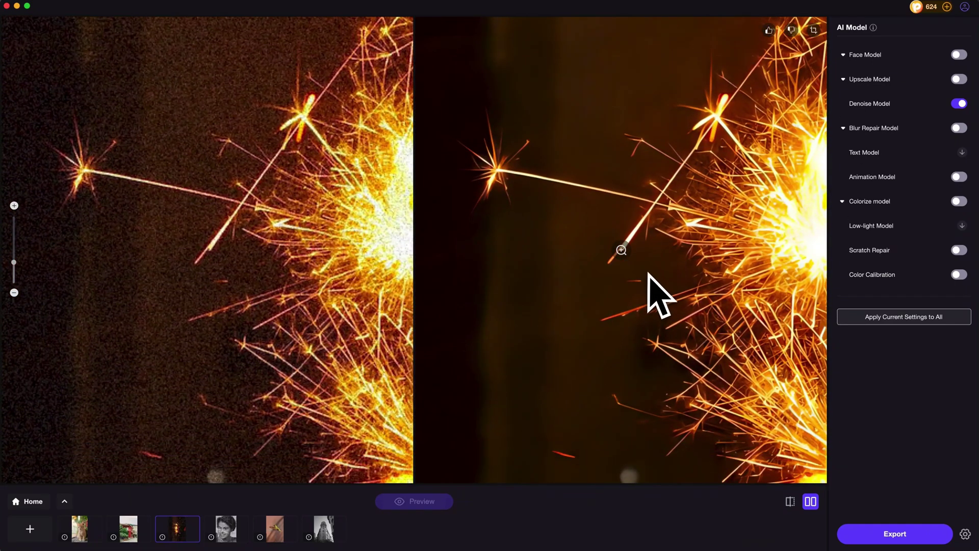
scroll(714, 351, down, 5)
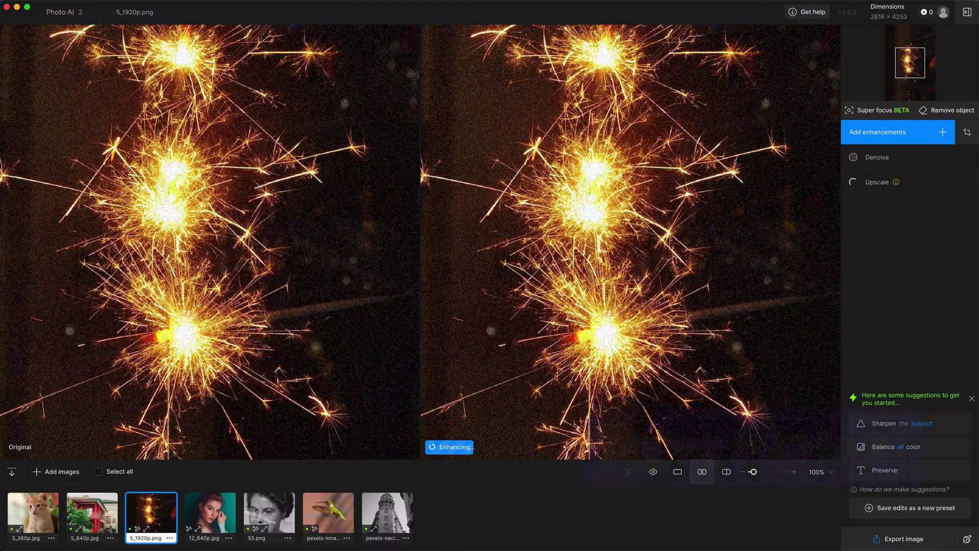
Switch to Topaz Photo AI and compare the sparks and dark background in the Denoise and Upscale result of 5_1920p.png with the original
drag(558, 273, 619, 268)
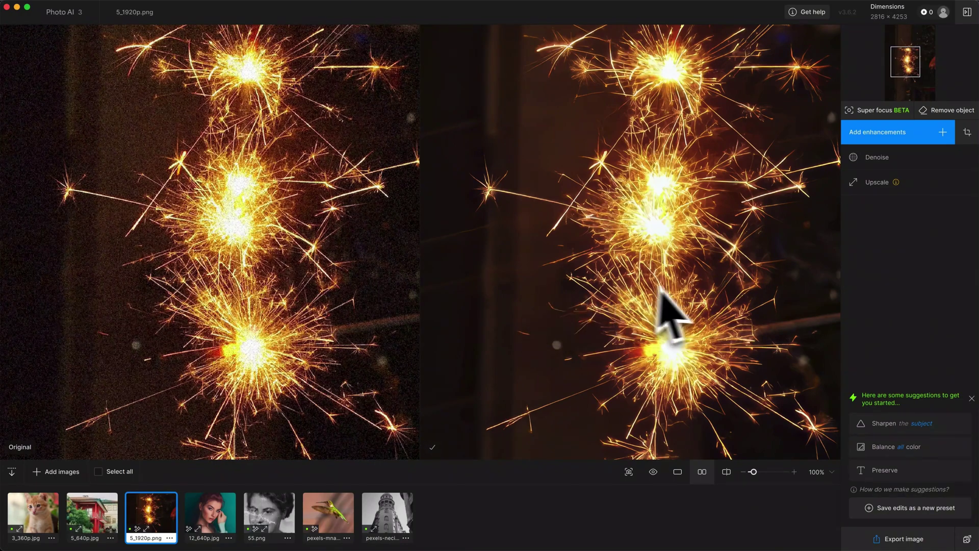
drag(730, 323, 632, 201)
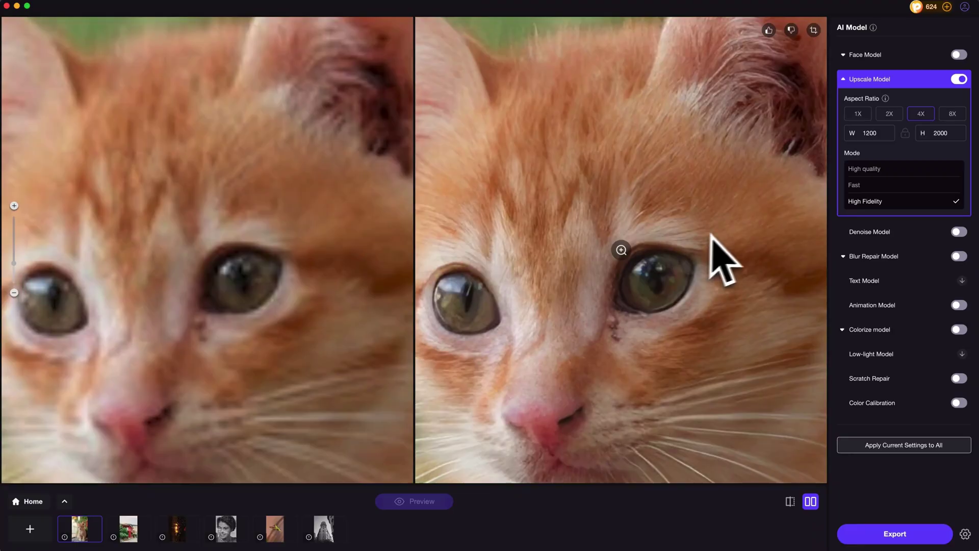
Switch to HitPaw FotorPea and inspect the kitten's ear, eye and whiskers in the High Fidelity 4X upscale against the original
scroll(721, 258, up, 3)
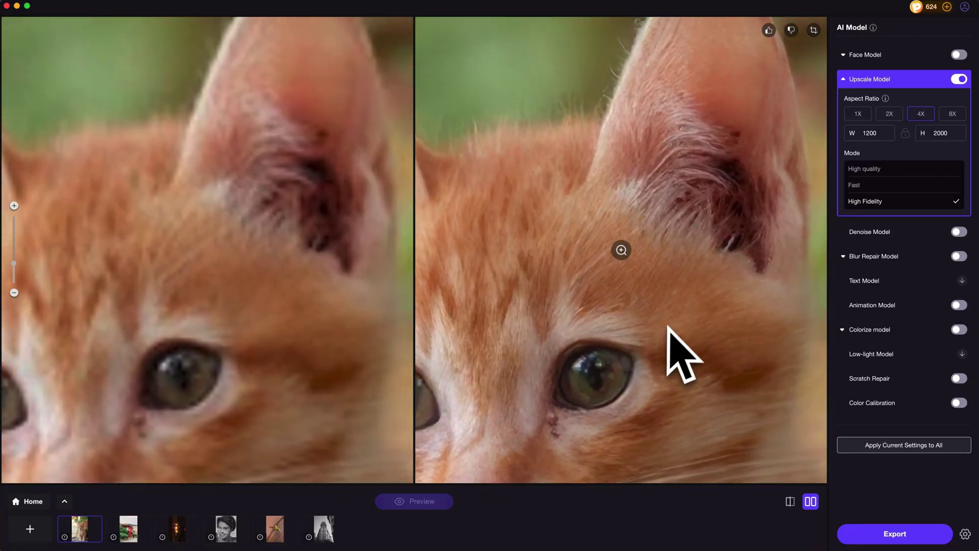
scroll(711, 158, down, 15)
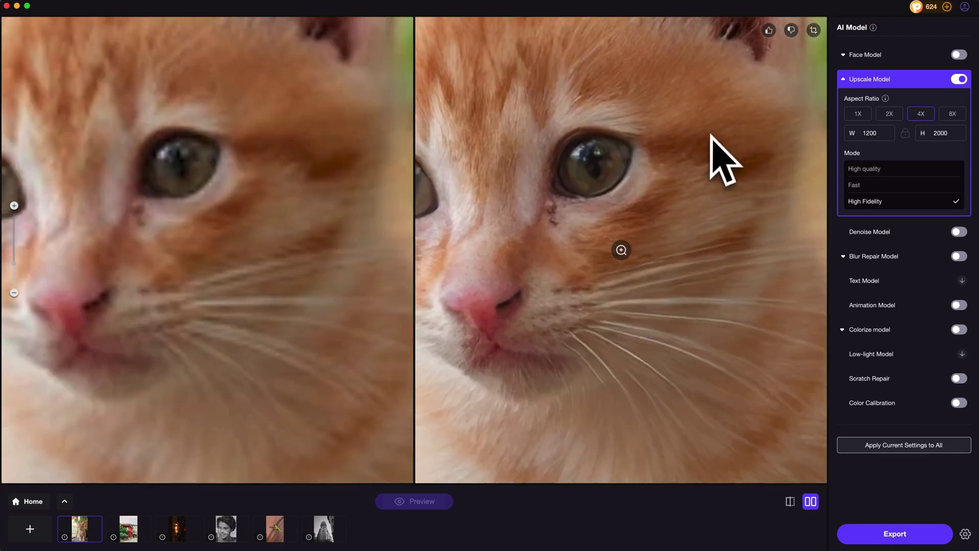
scroll(706, 252, down, 5)
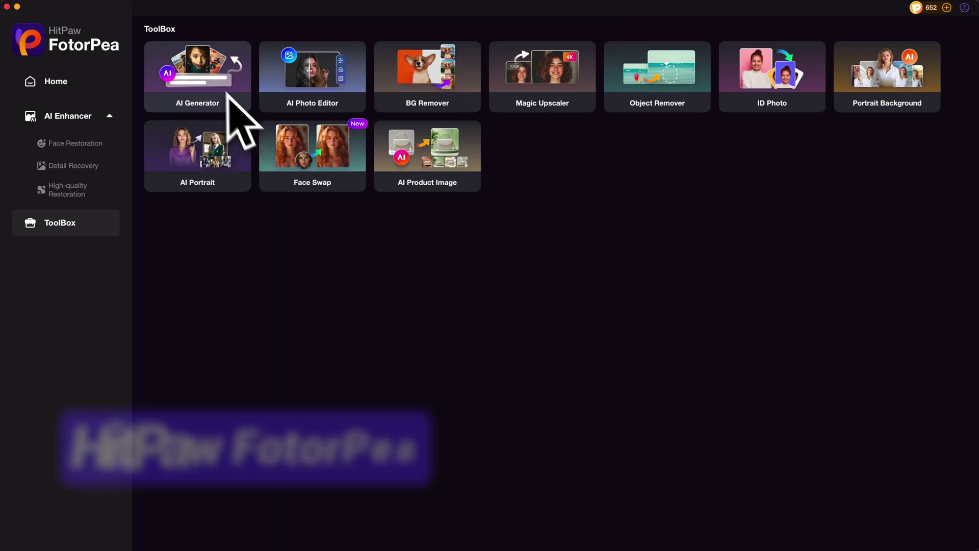
Open the AI Generator from the ToolBox and look through its page
click(212, 85)
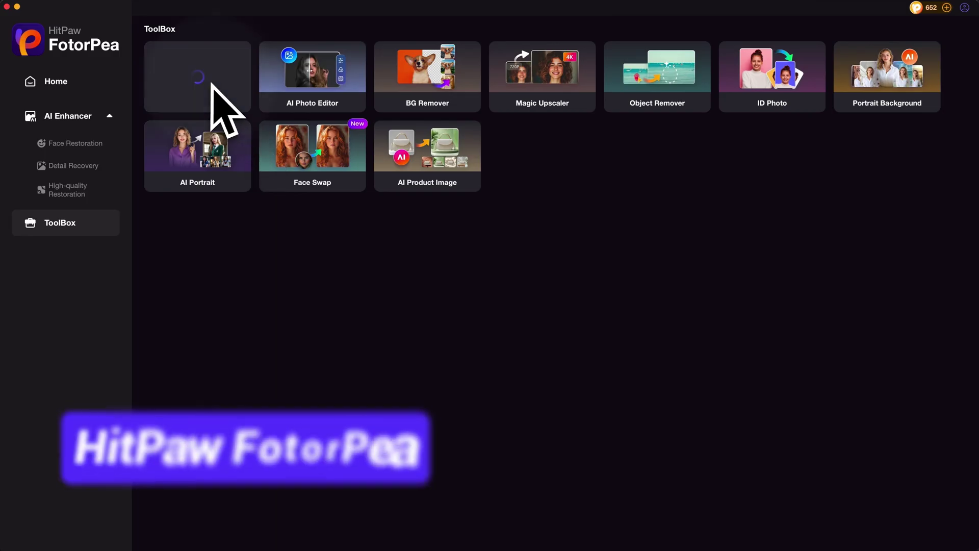
scroll(561, 189, down, 1)
scroll(556, 196, down, 15)
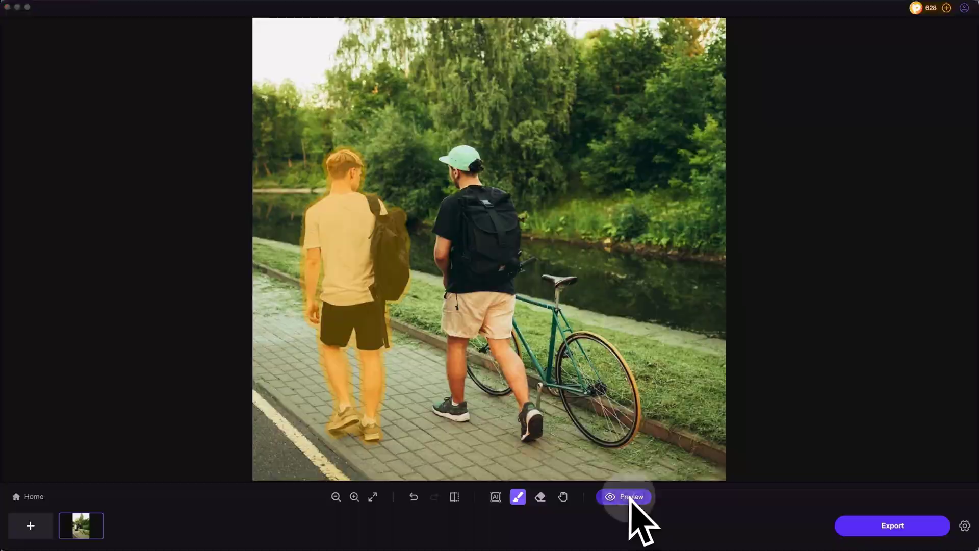
Remove the masked man in the light T-shirt from the riverside walking photo and compare the result with the original
click(631, 498)
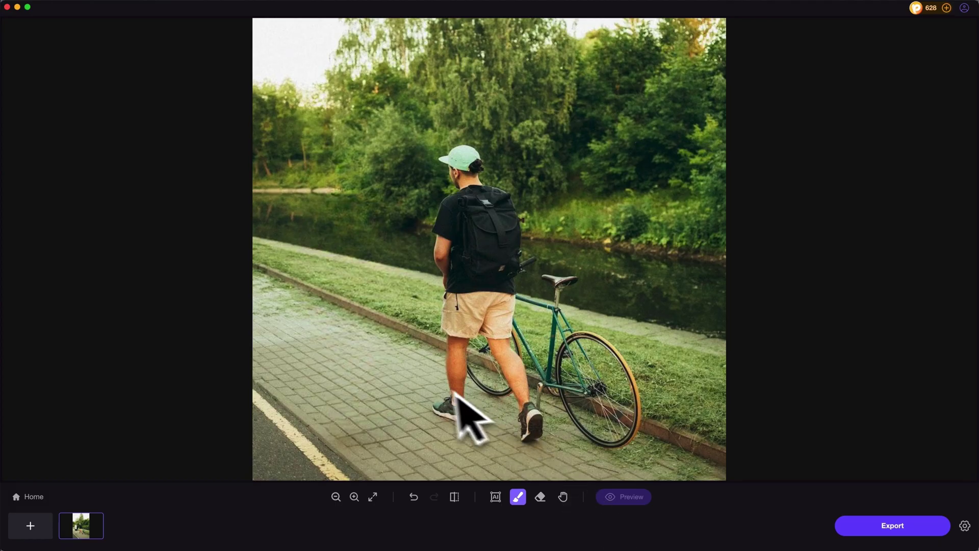
click(454, 497)
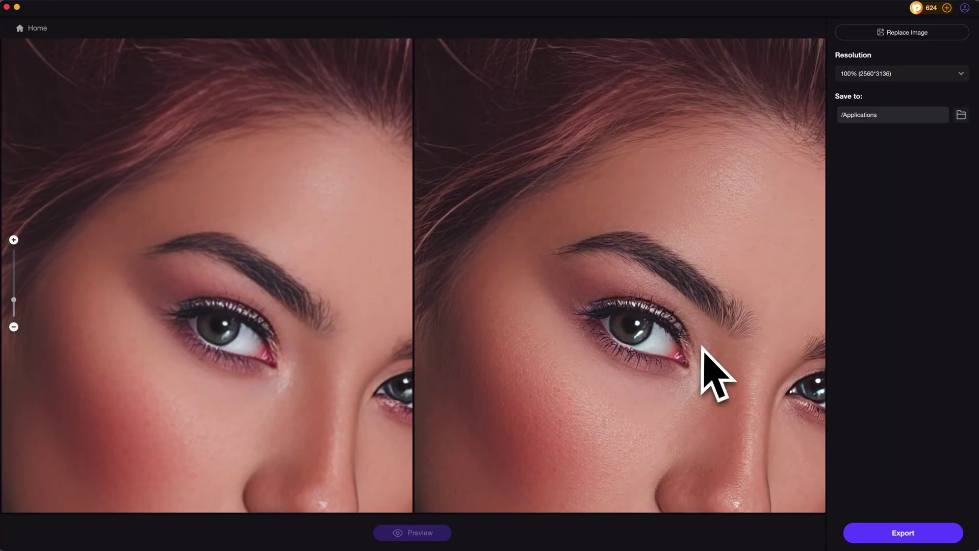
Compare the eye, eyebrow and skin texture in the enhanced 2560*3136 portrait with the original
scroll(734, 312, up, 3)
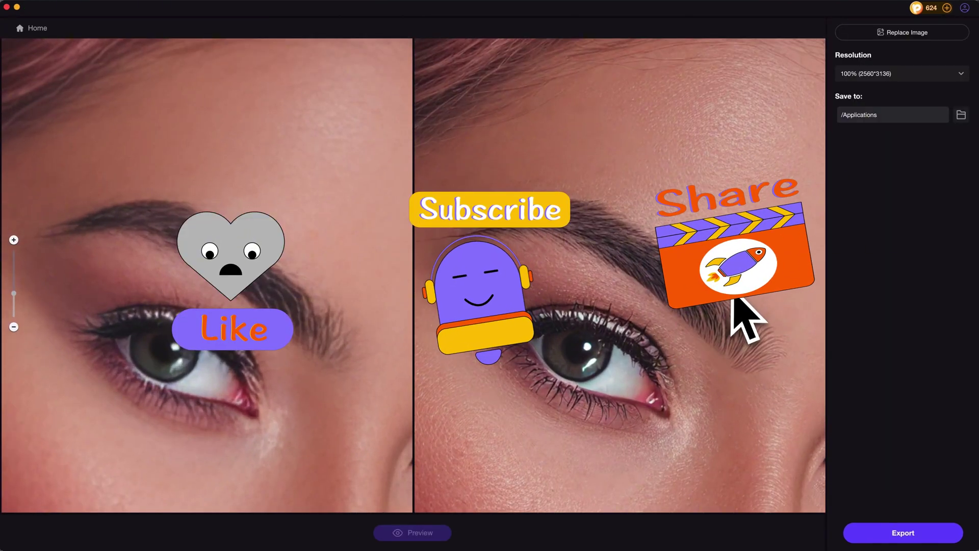
drag(700, 337, 731, 188)
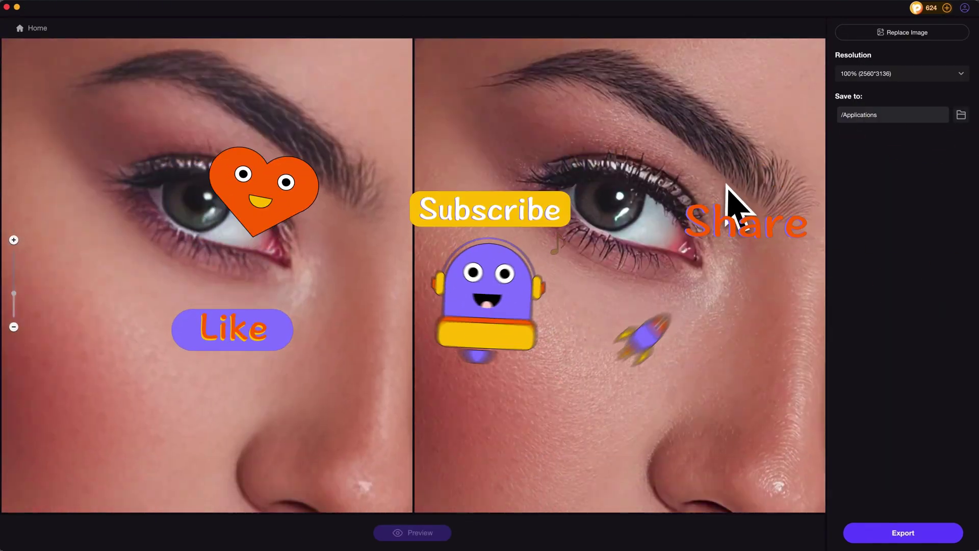
scroll(732, 189, down, 3)
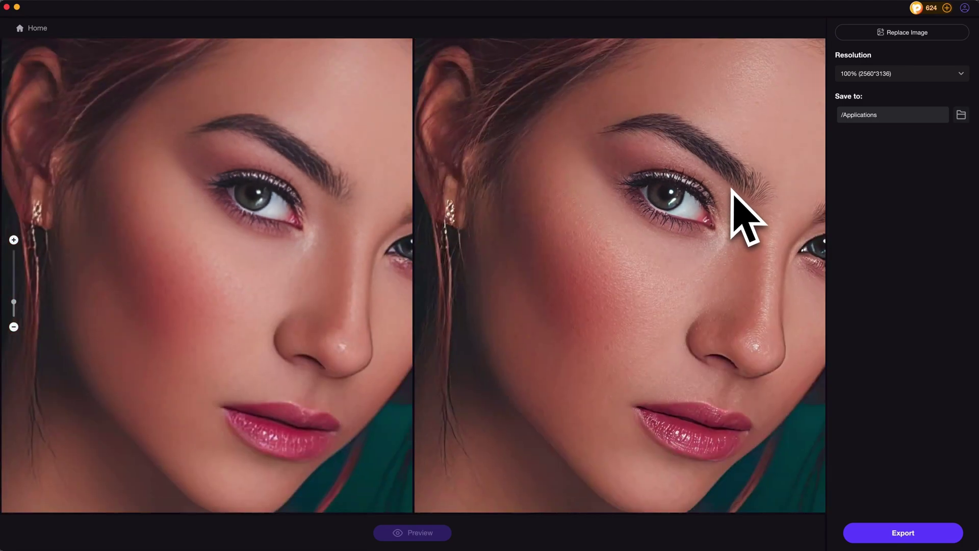